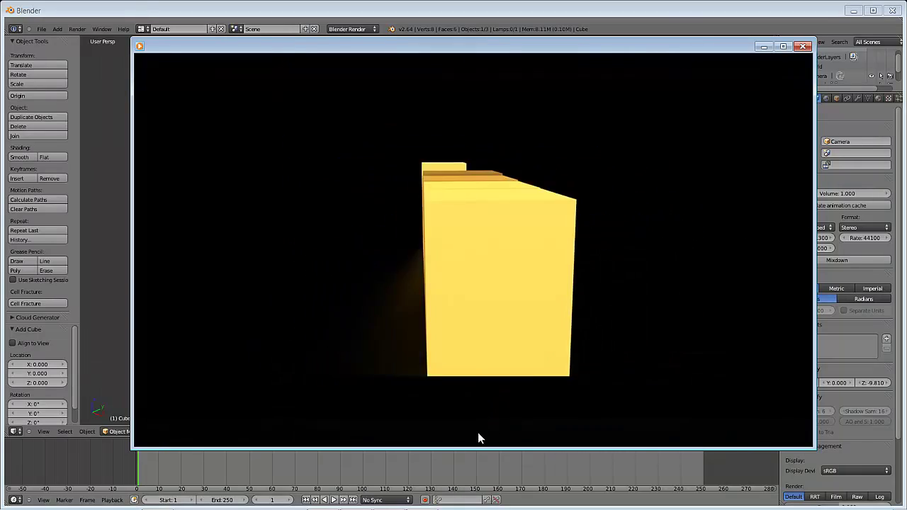
- Close the animation render preview window to return to the 3D viewport
click(803, 46)
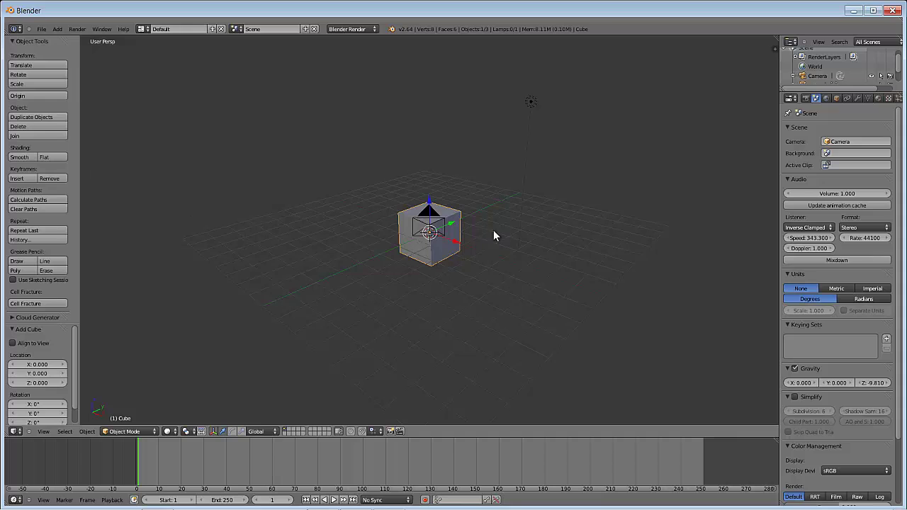
- Bring the camera into view and raise the cube 1 unit along Z
middle_drag(499, 237, 475, 247)
scroll(477, 261, up, 5)
scroll(477, 261, up, 2)
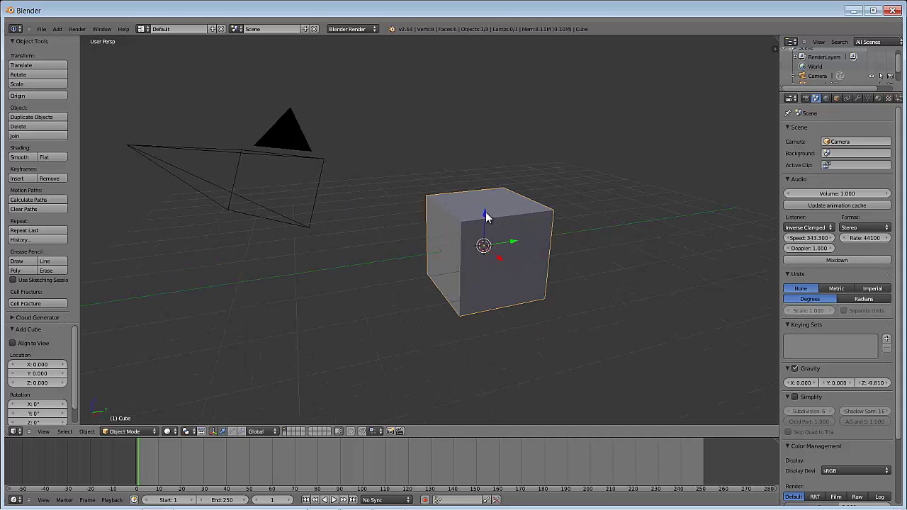
drag(485, 215, 500, 182)
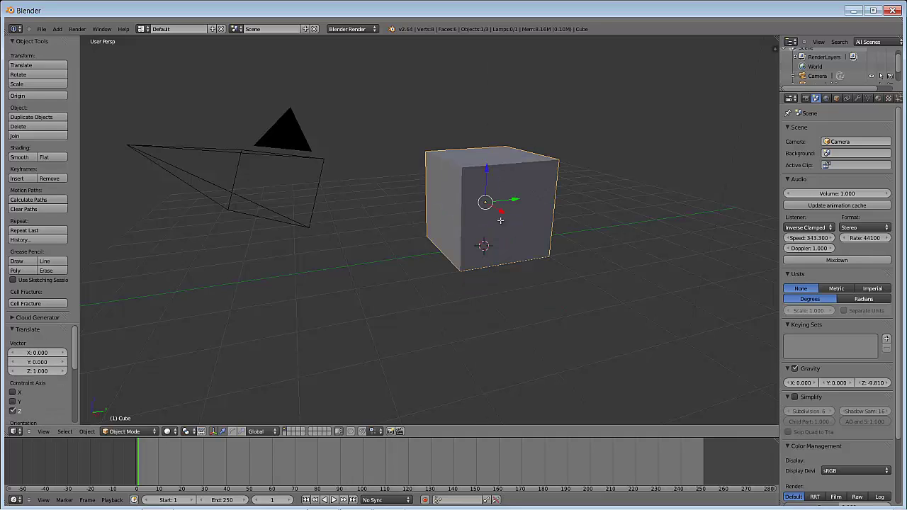
- In Edit Mode with wireframe shading, select the cube's four bottom vertices
key(Tab)
right_click(461, 271)
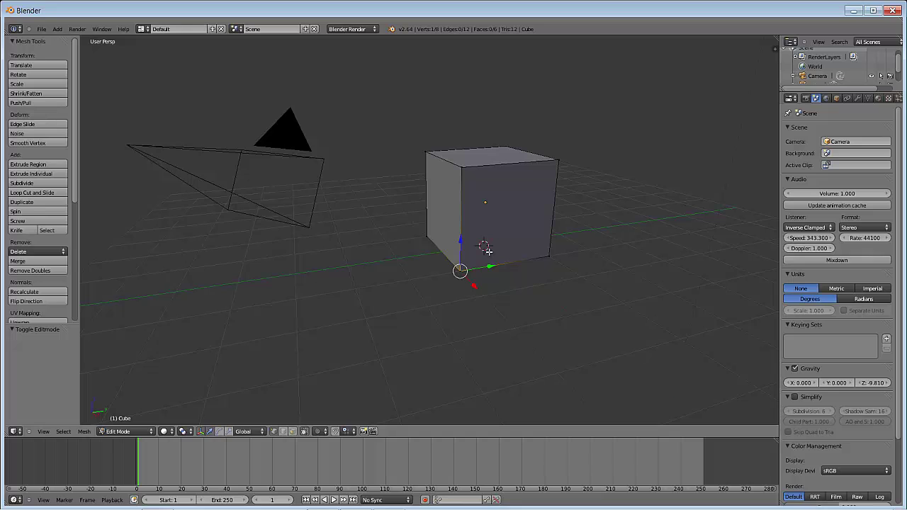
key(z)
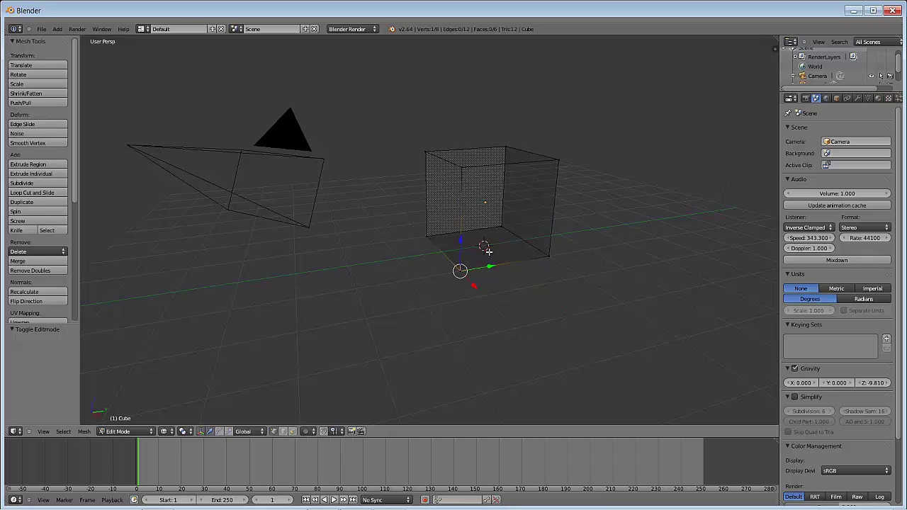
shift+right_click(428, 237)
shift+right_click(502, 228)
shift+right_click(547, 257)
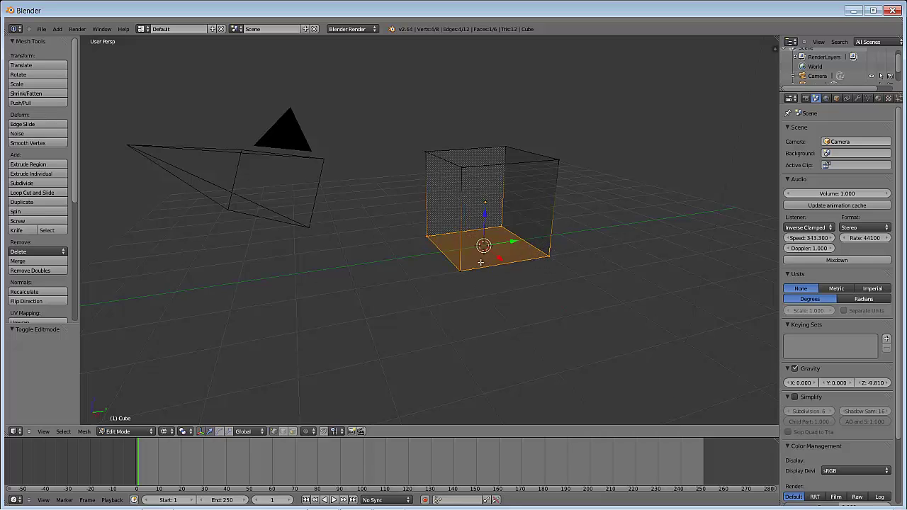
- Snap the 3D cursor to the world centre and set the cube's origin there in Object Mode
key(z)
key(shift+s)
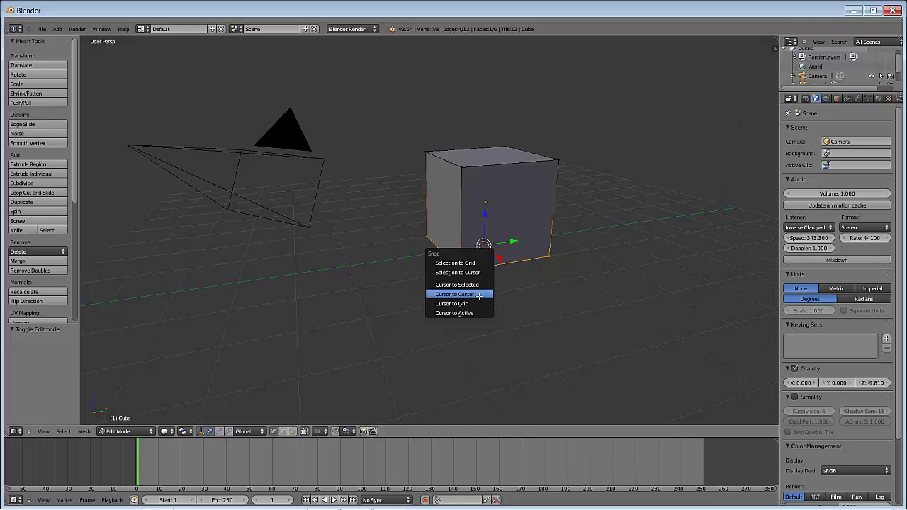
click(480, 295)
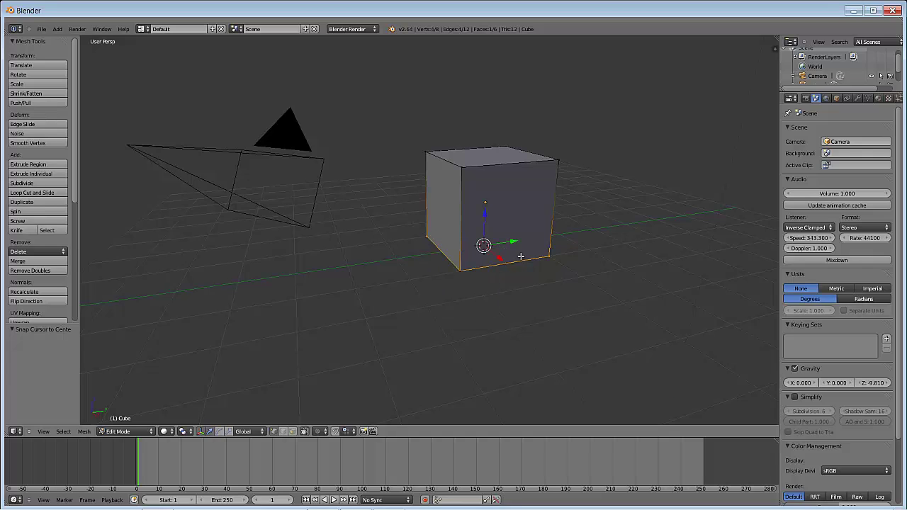
key(Tab)
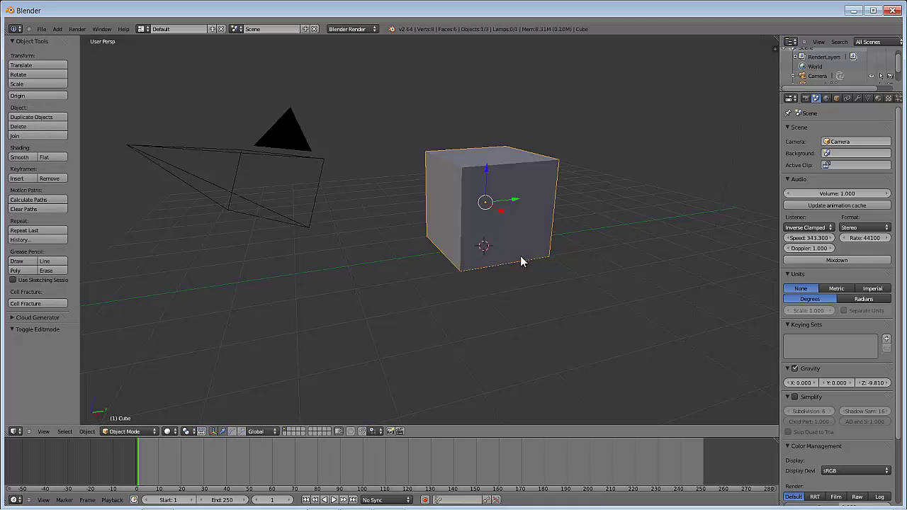
key(shift+ctrl+alt+c)
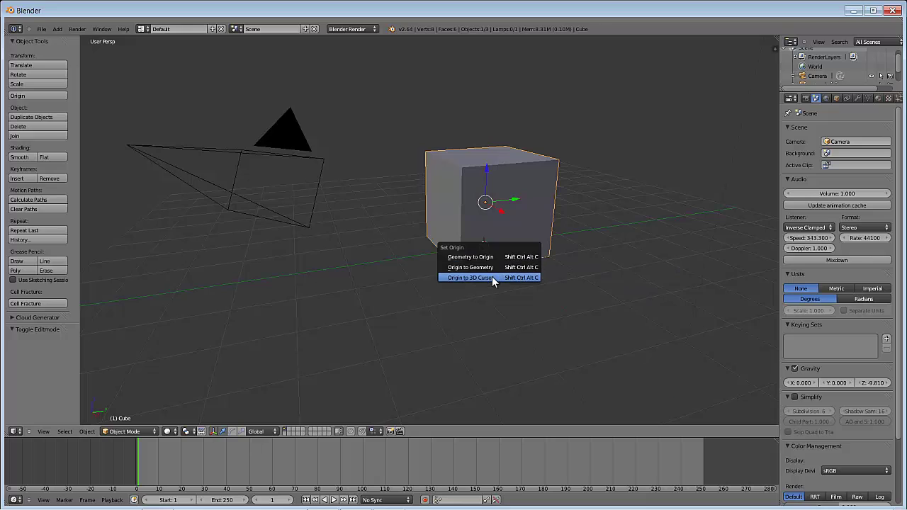
click(497, 278)
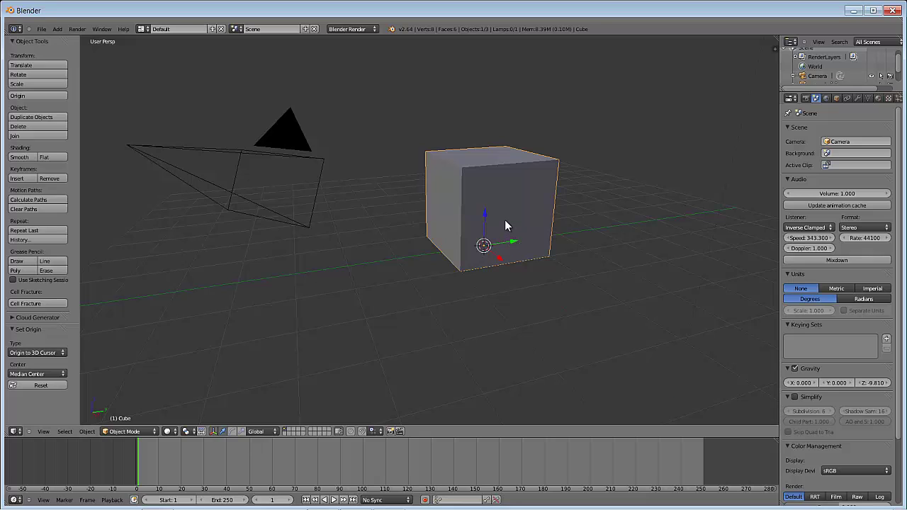
- Test scaling the cube along Z, then cancel the scale
key(s)
key(z)
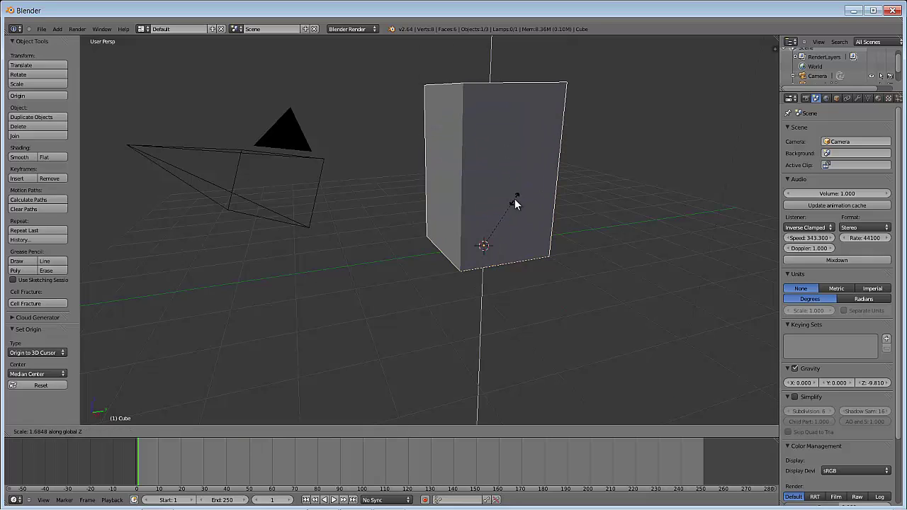
right_click(500, 210)
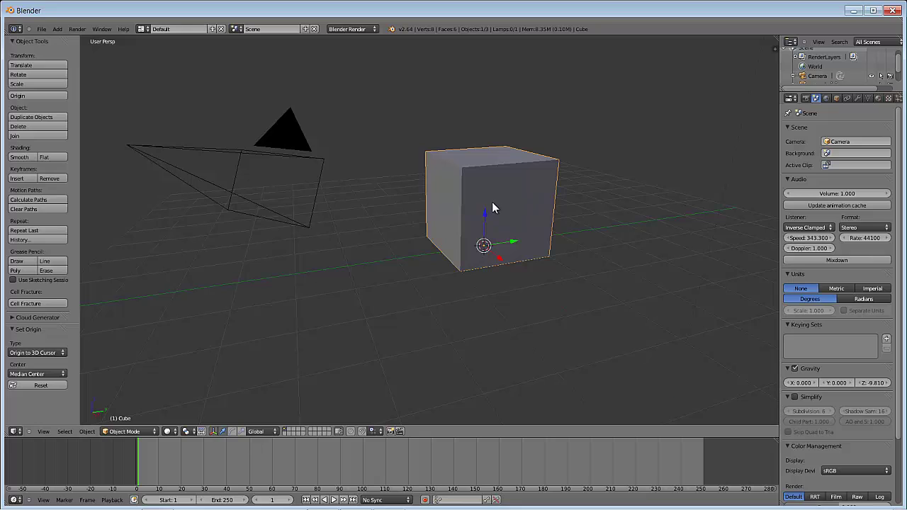
key(s)
right_click(497, 243)
- Keyframe the cube's scaling and split the viewport into two 3D views without tool shelves
key(i)
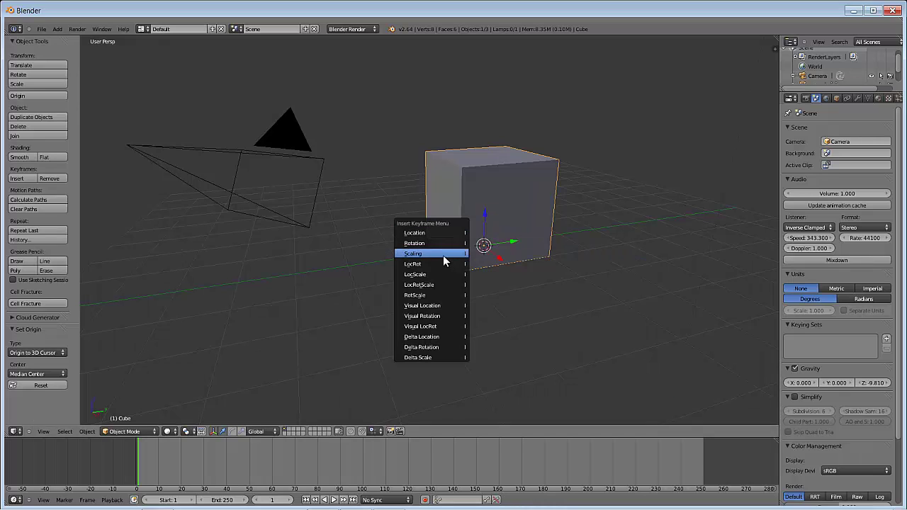
click(443, 254)
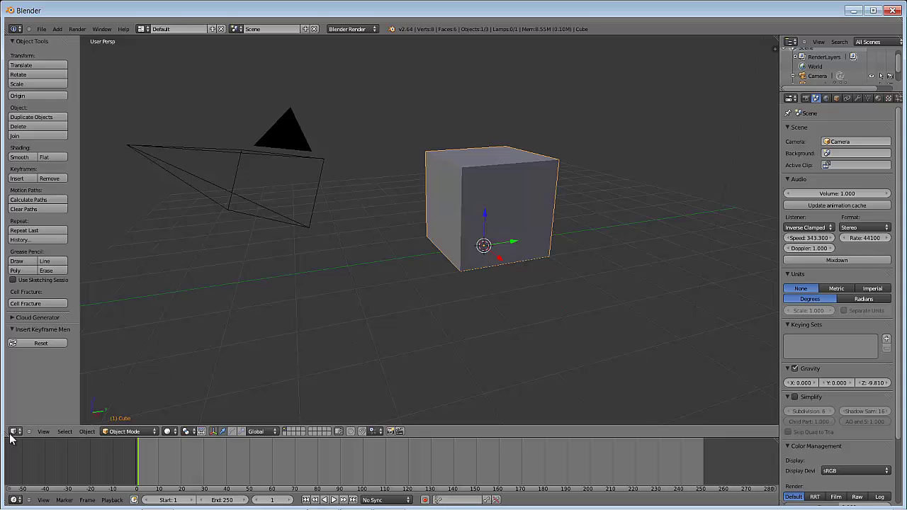
drag(6, 435, 272, 408)
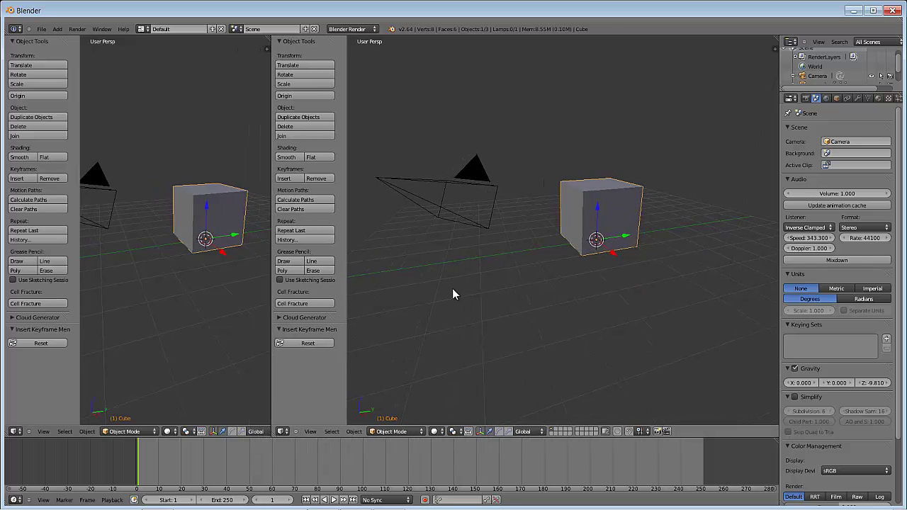
key(t)
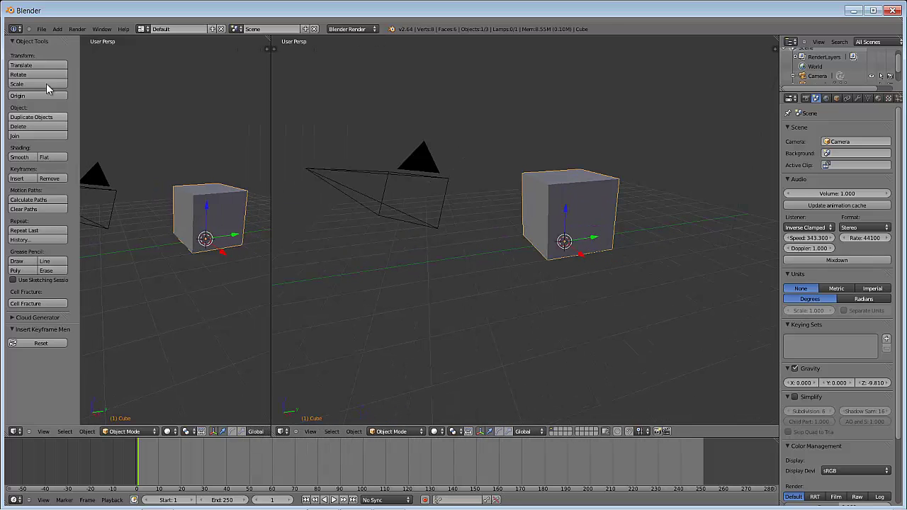
key(t)
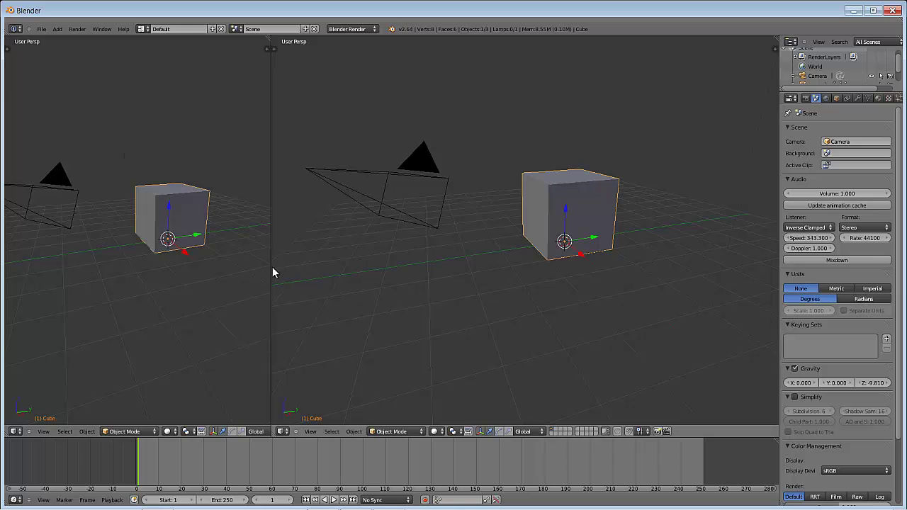
drag(270, 267, 301, 267)
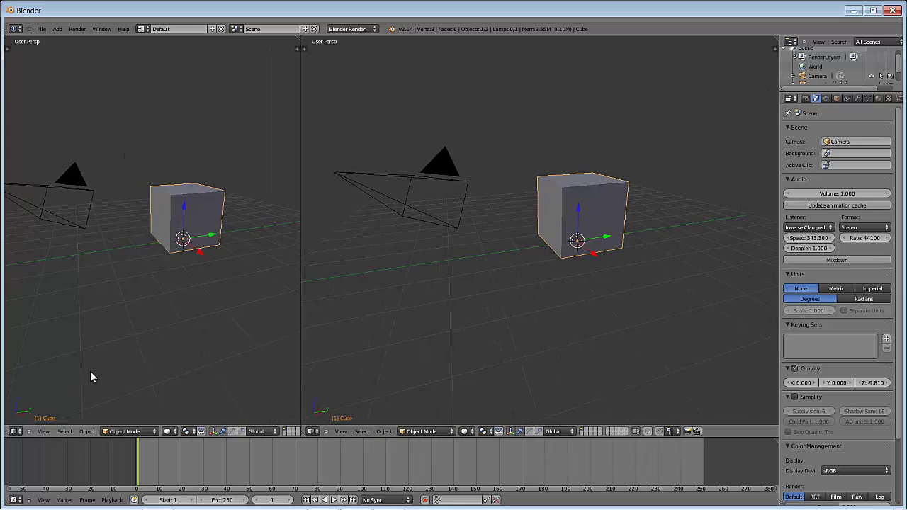
- Make the left view a Graph Editor, fit the scaling curve, and expand it into X, Y, Z Scale
click(15, 431)
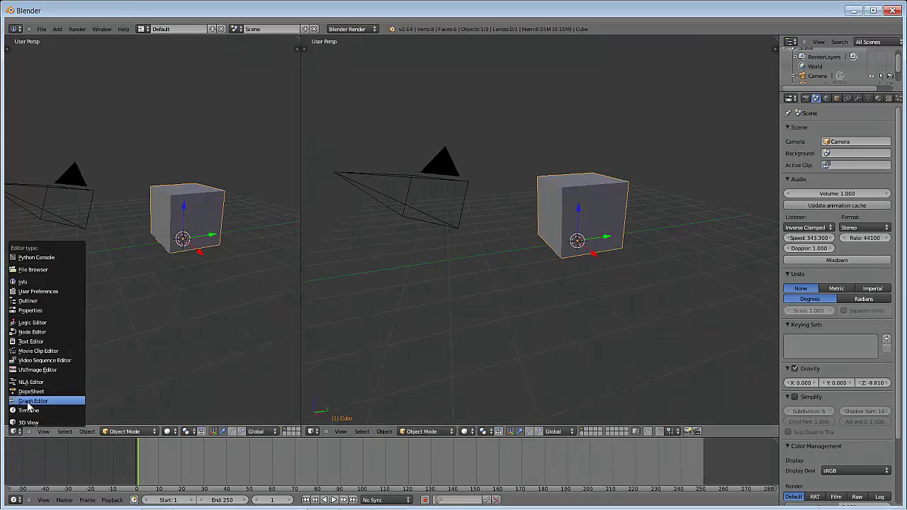
click(29, 401)
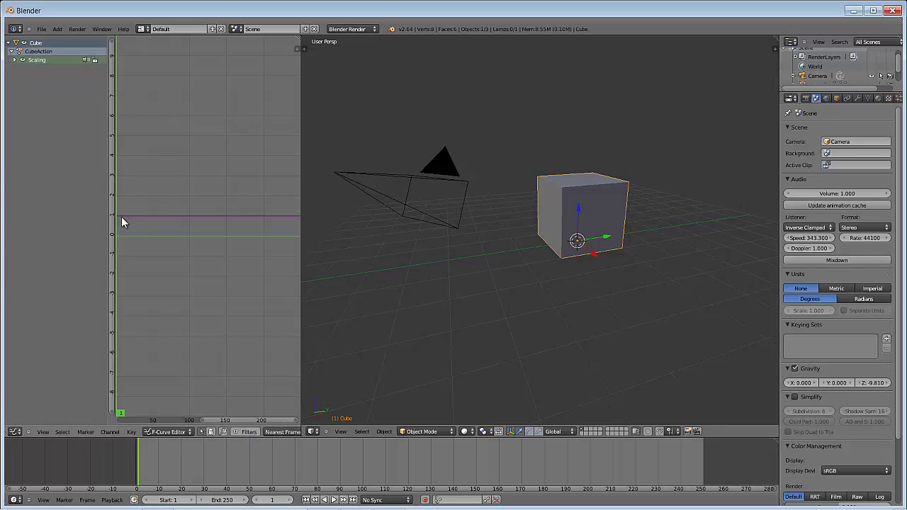
right_click(175, 213)
key(Home)
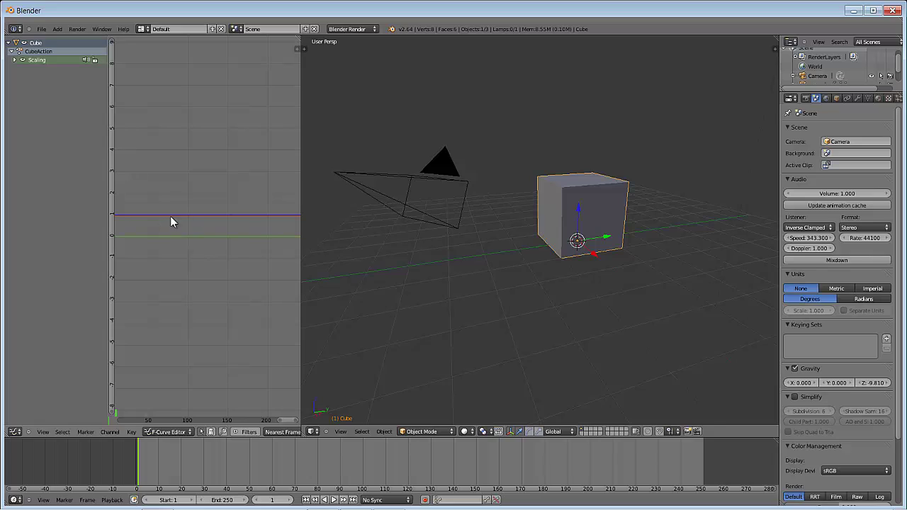
click(15, 61)
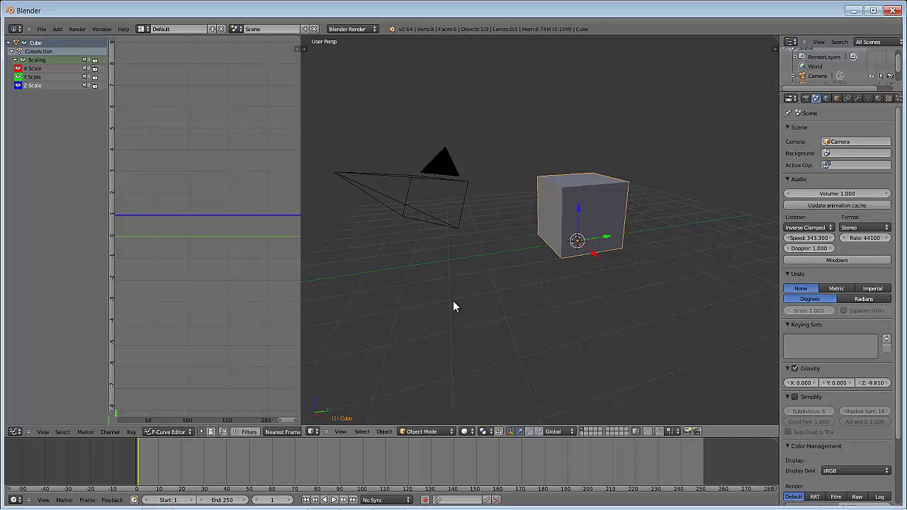
- Bake Coldplay - Clocks.mp3 into the cube's scale F-curves with Bake Sound to F-Curves
click(134, 434)
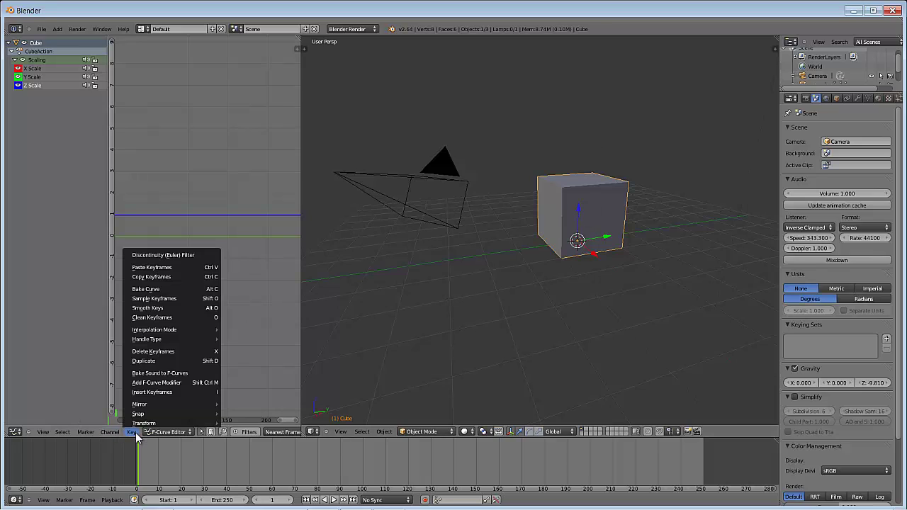
click(186, 373)
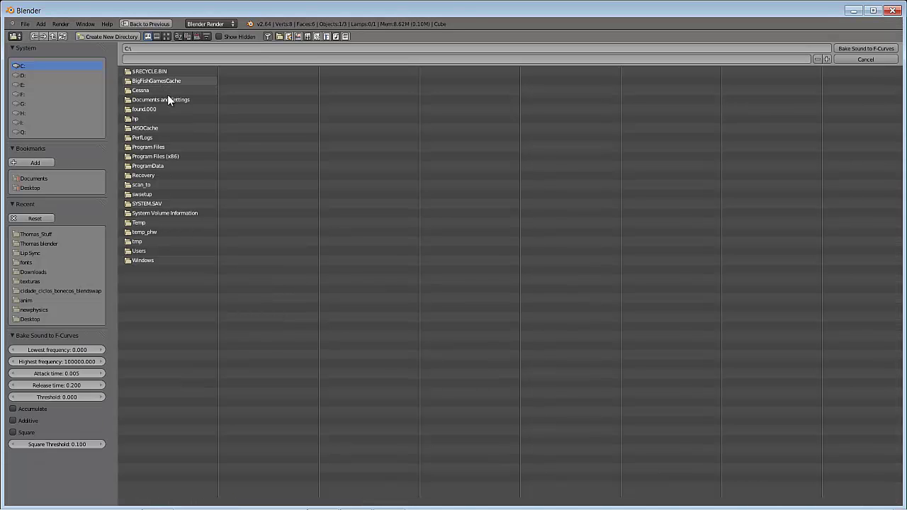
click(51, 234)
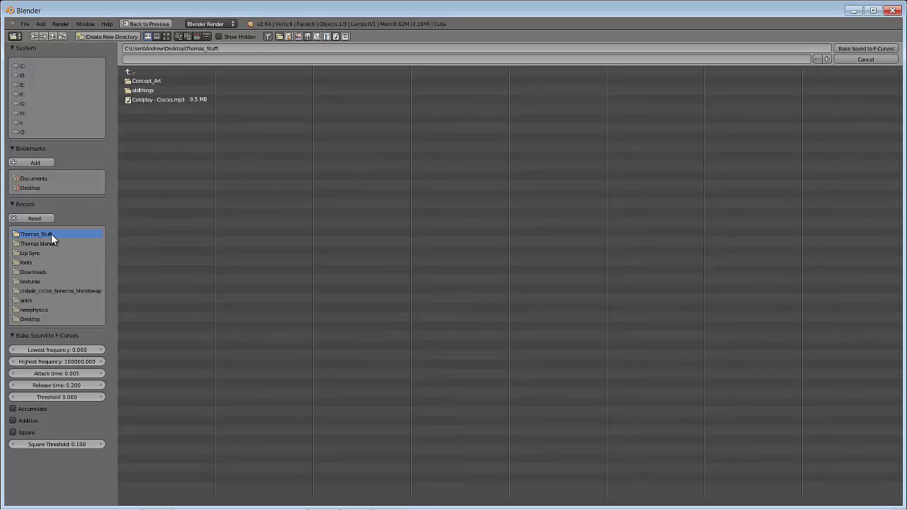
click(178, 100)
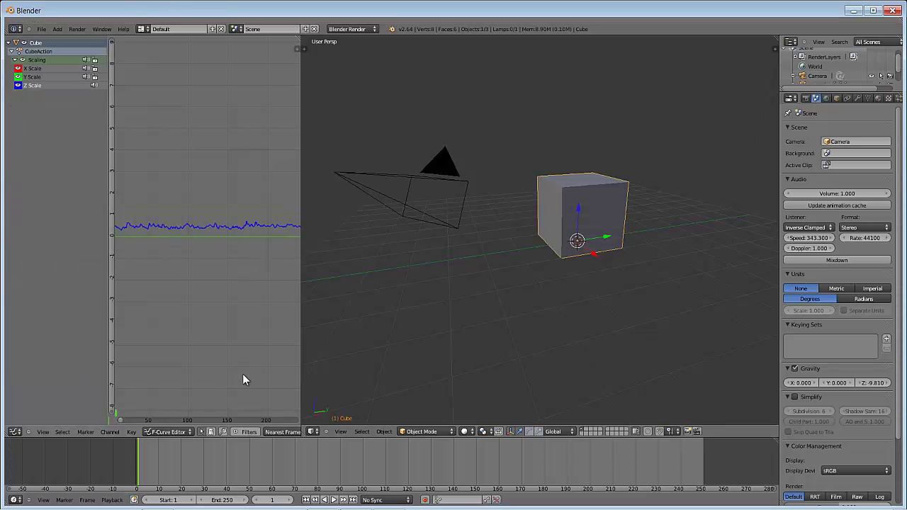
- Preview the cube's scaling, then turn the Outliner area into a Video Sequence Editor
drag(145, 217, 111, 214)
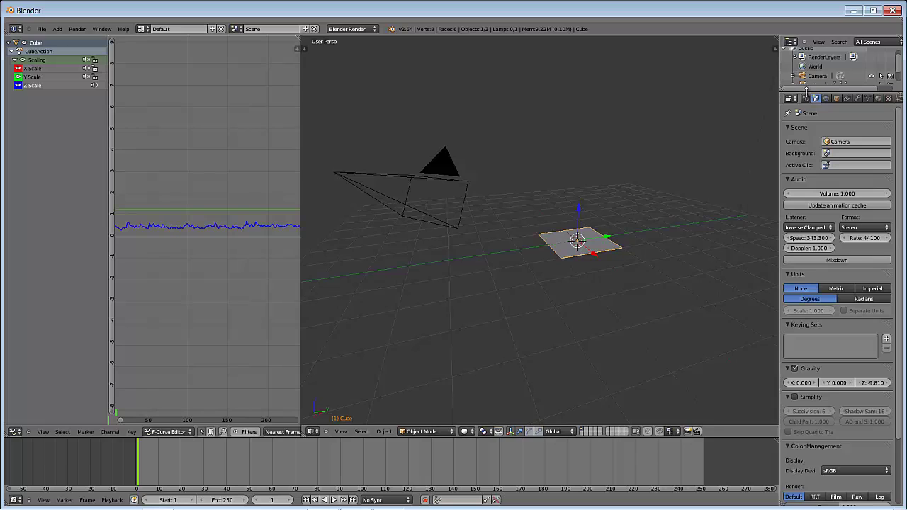
drag(805, 91, 811, 126)
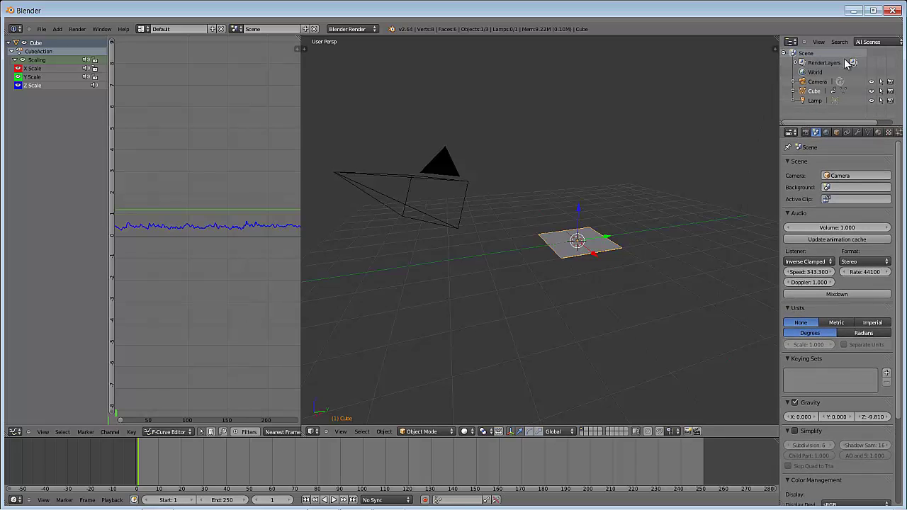
click(791, 42)
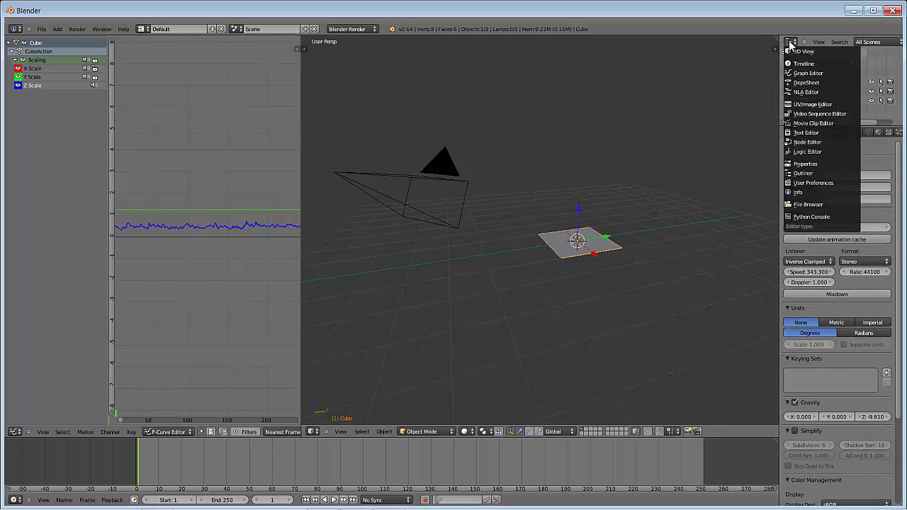
click(826, 123)
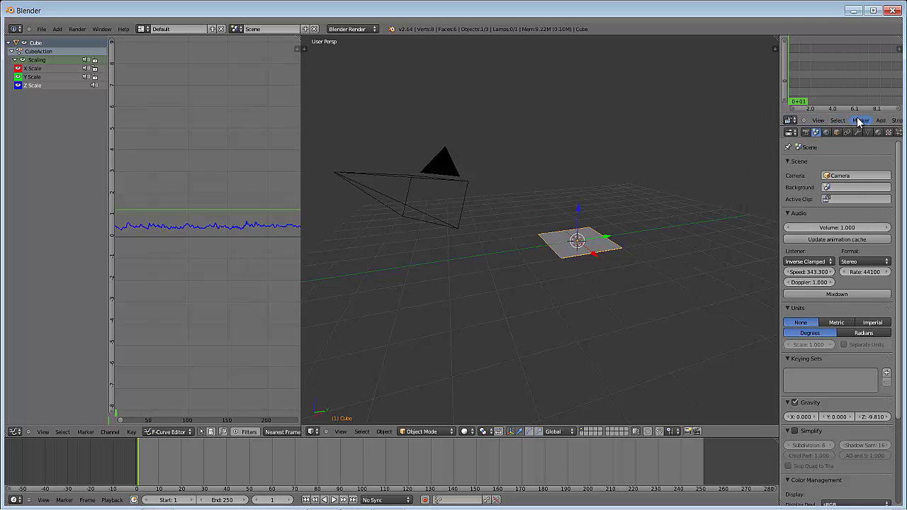
- Add Coldplay - Clocks.mp3 as a sound strip and slide it earlier in time
click(880, 124)
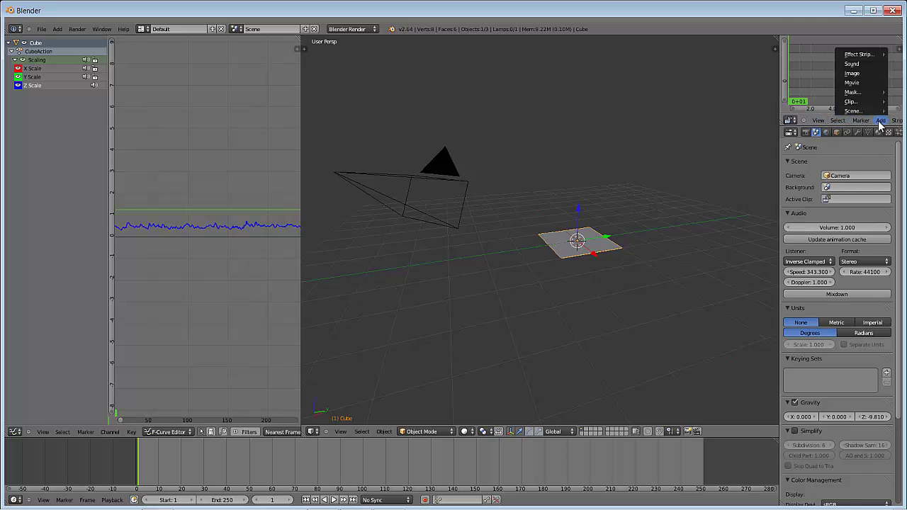
click(861, 64)
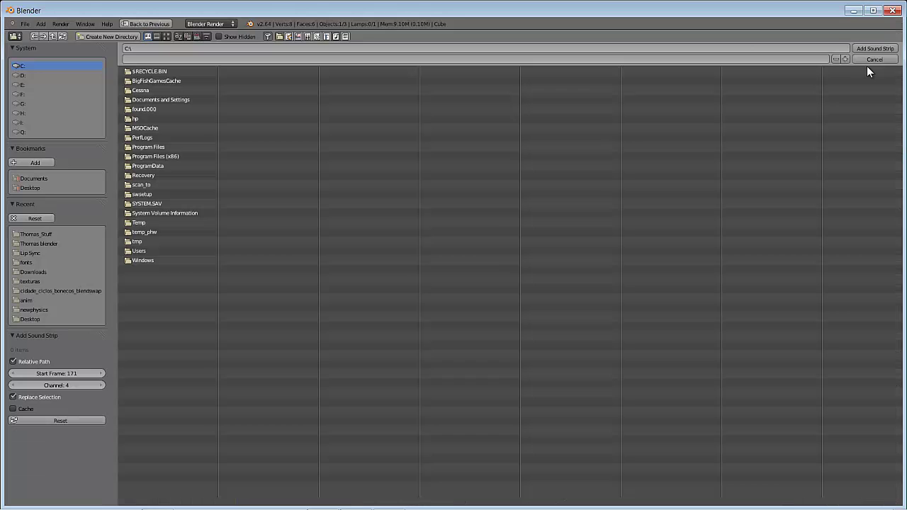
click(47, 233)
click(151, 95)
double_click(154, 96)
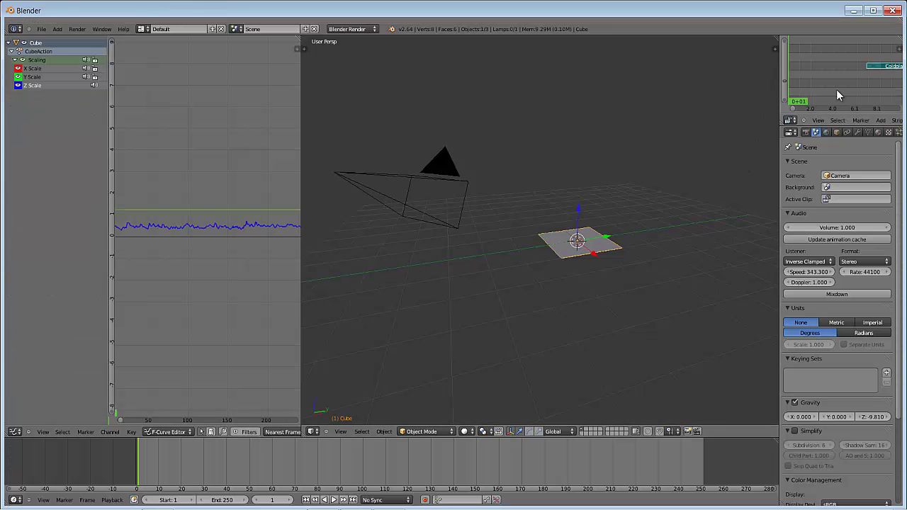
right_drag(893, 68, 810, 66)
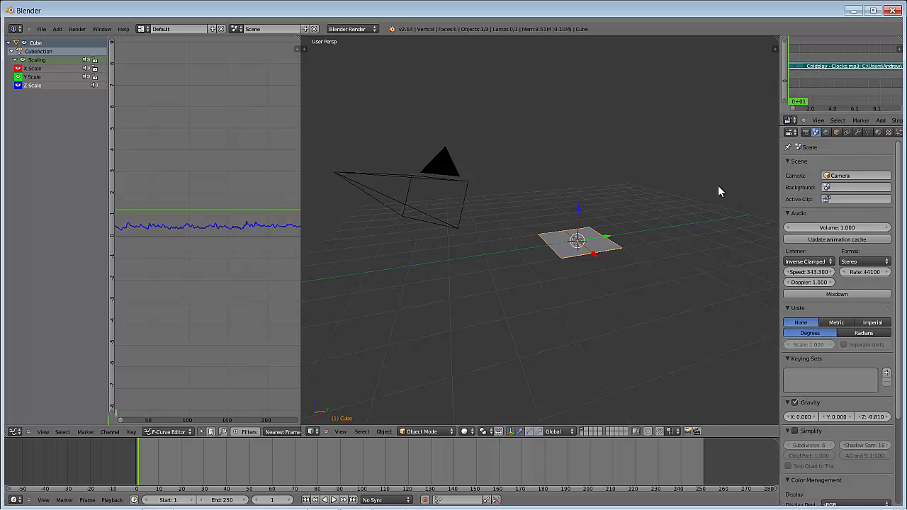
- Play the animation with the song, stop it, and scrub to frame 7318 where the curve flattens
click(333, 500)
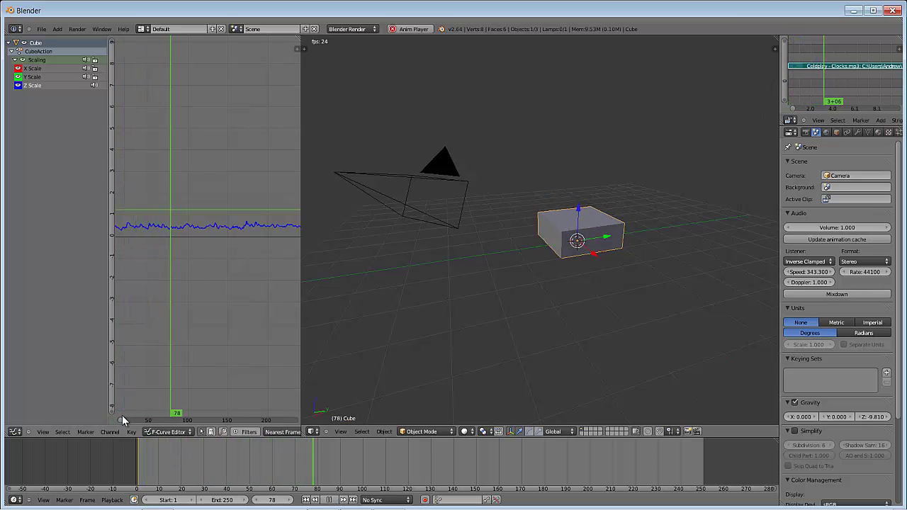
scroll(134, 419, down, 1)
scroll(138, 418, down, 3)
key(shift+Left)
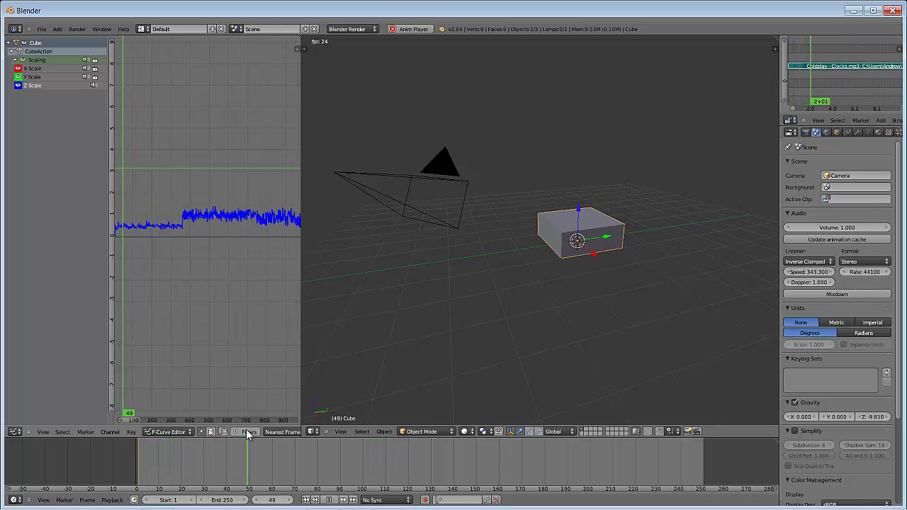
click(329, 499)
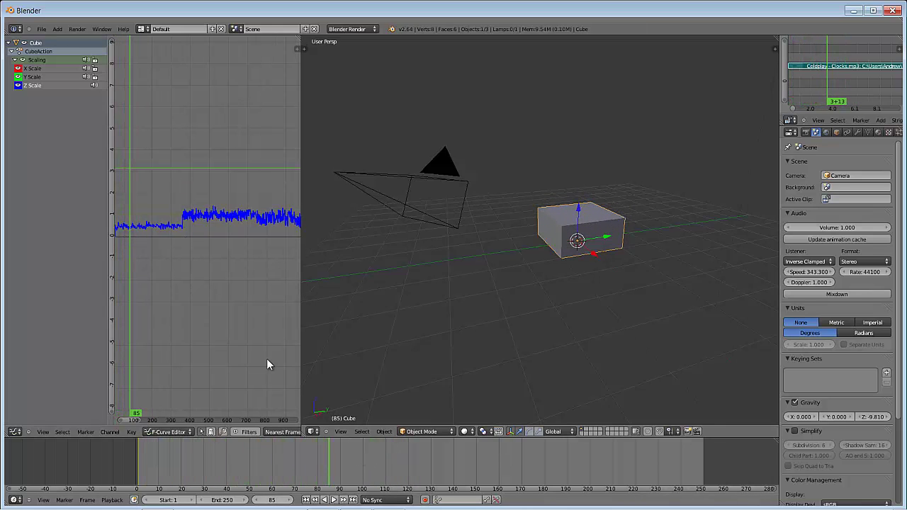
drag(135, 426, 306, 425)
drag(224, 221, 207, 222)
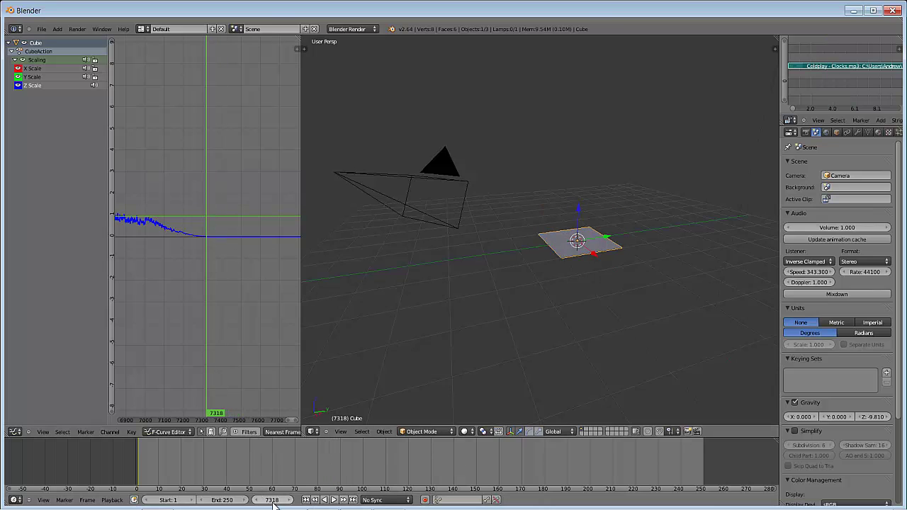
- Set the animation's end frame to 7300
click(222, 500)
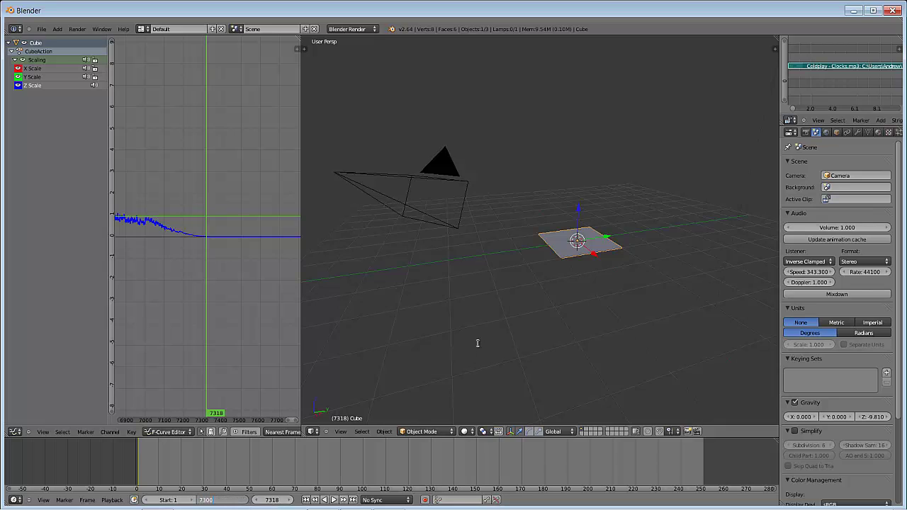
text(7300)
key(Return)
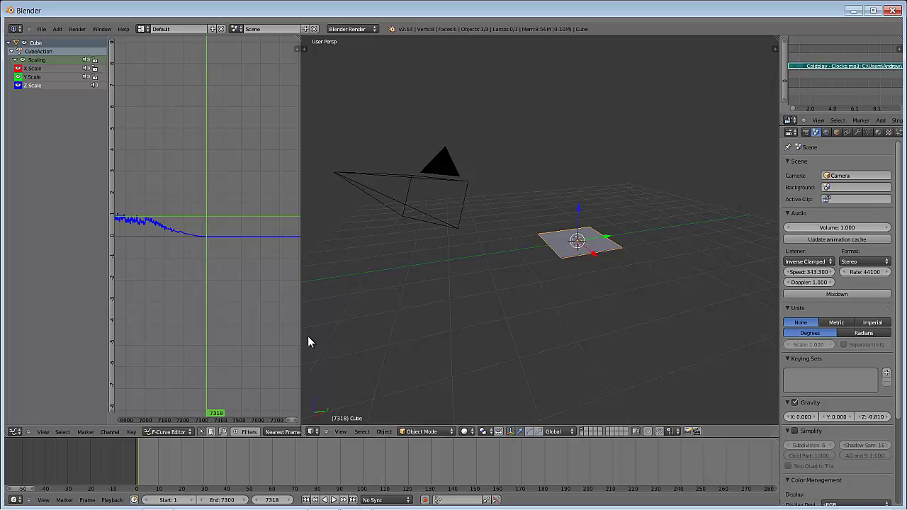
- Return to the first frame and play the animation from the start
click(306, 500)
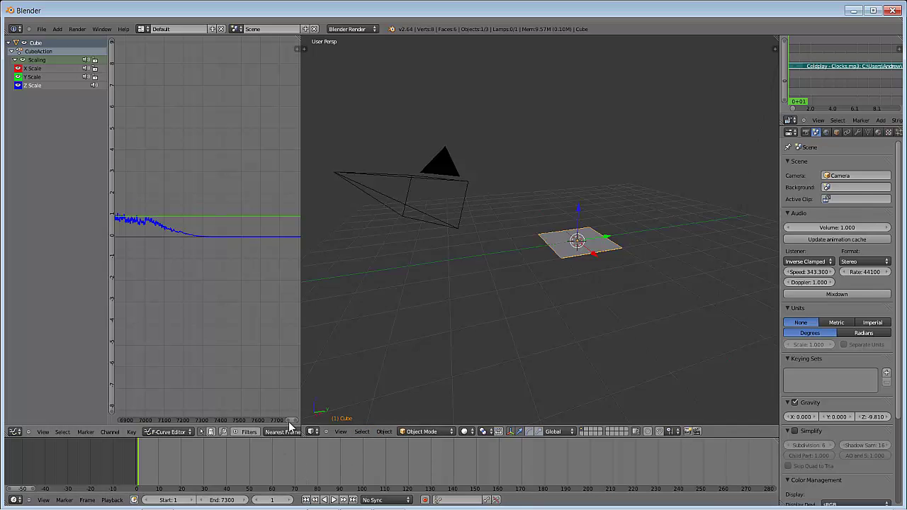
drag(294, 423, 139, 427)
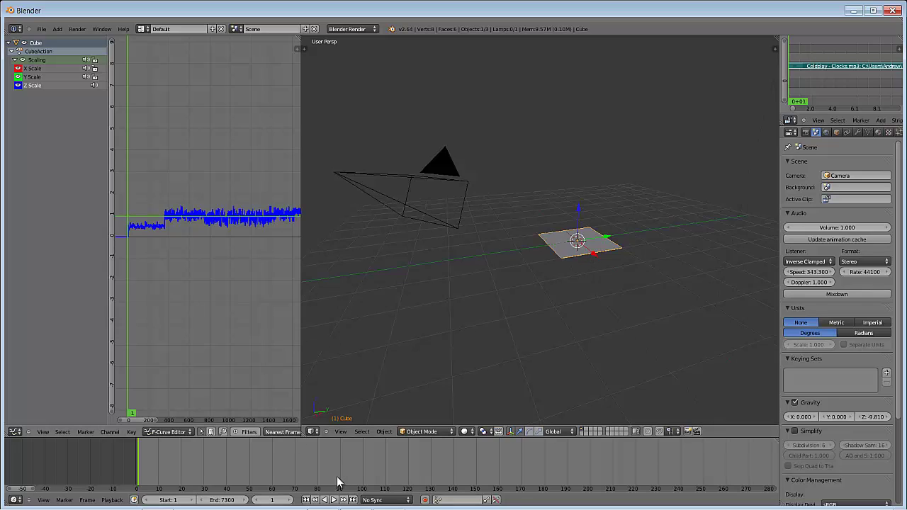
click(331, 501)
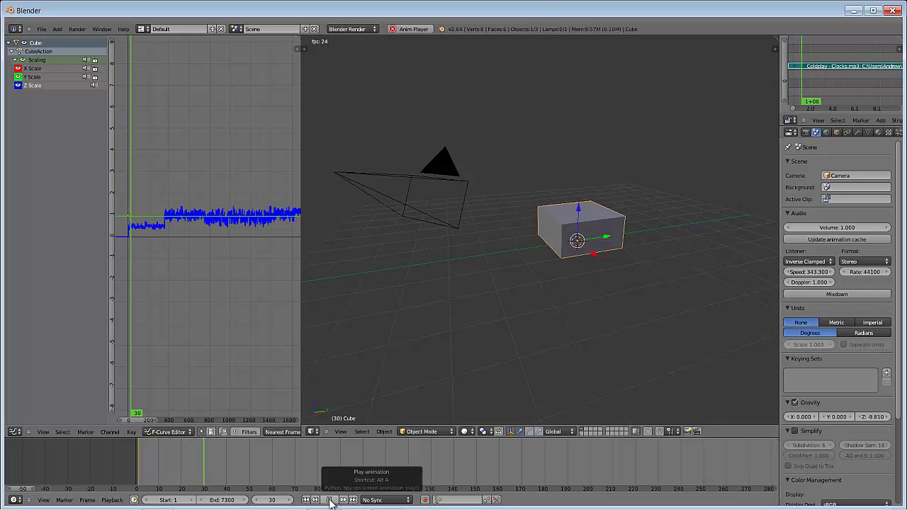
- Stop playback, rewind to frame 1, and open the Graph Editor's Key menu
click(331, 501)
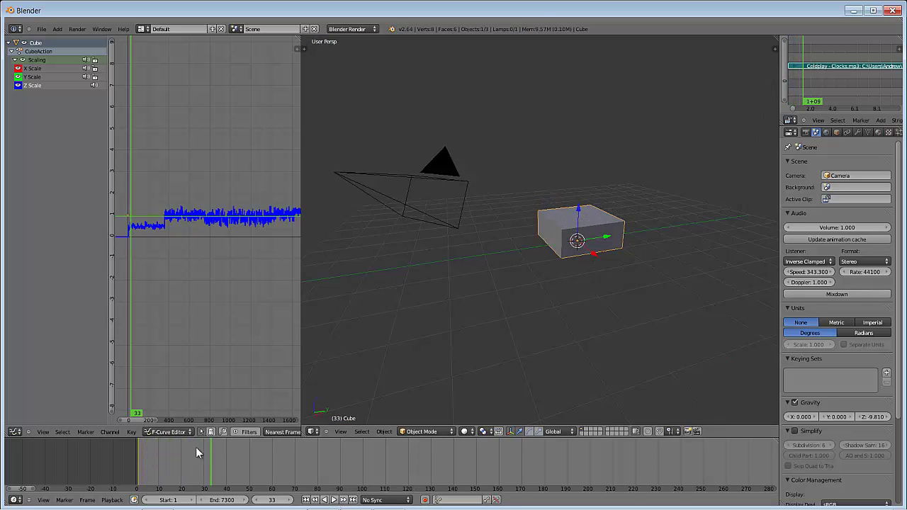
click(138, 453)
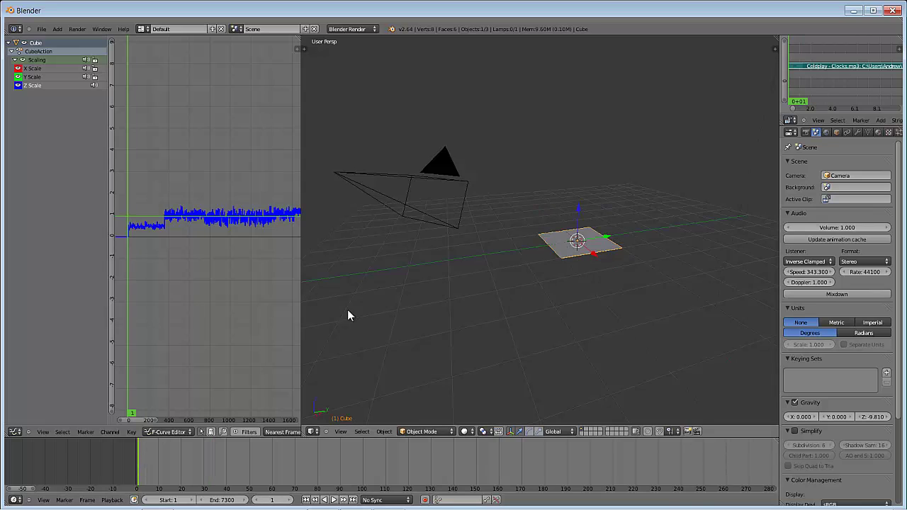
click(131, 432)
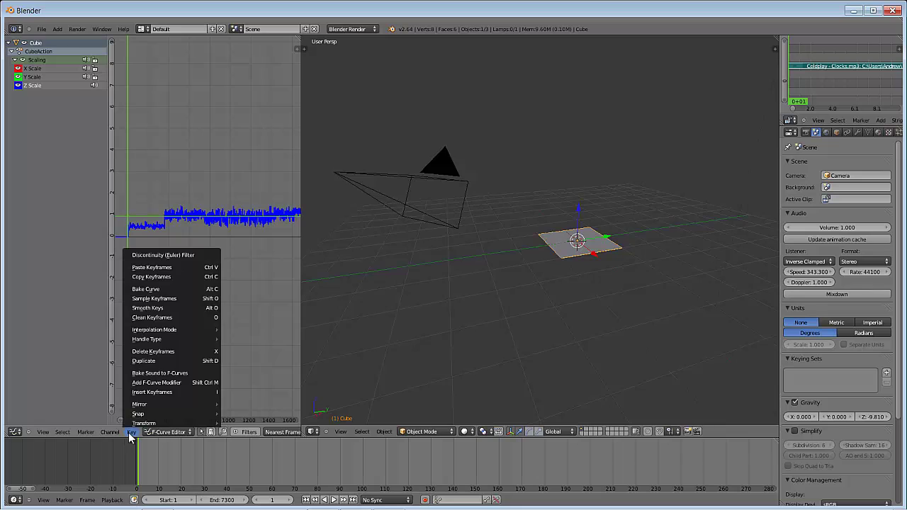
- Bake Coldplay - Clocks.mp3 into the scaling curve with Highest frequency set to 100
click(182, 375)
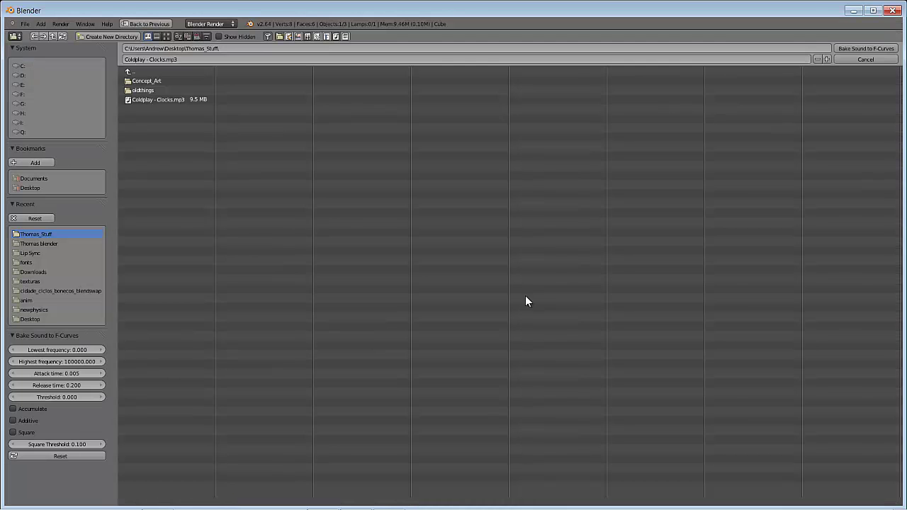
click(197, 101)
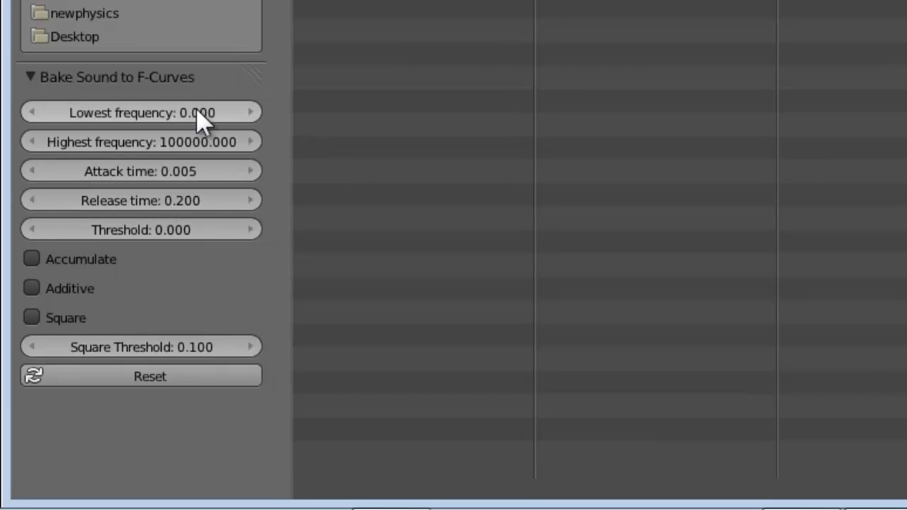
click(149, 144)
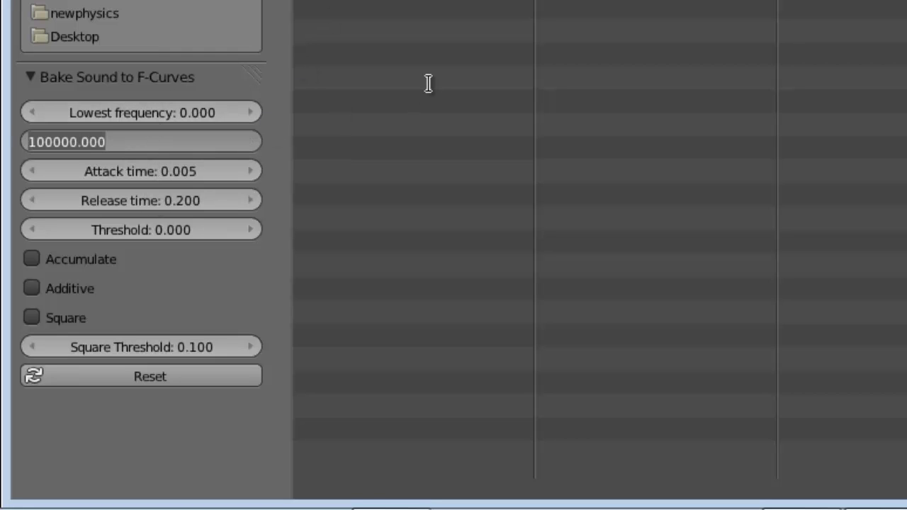
text(100)
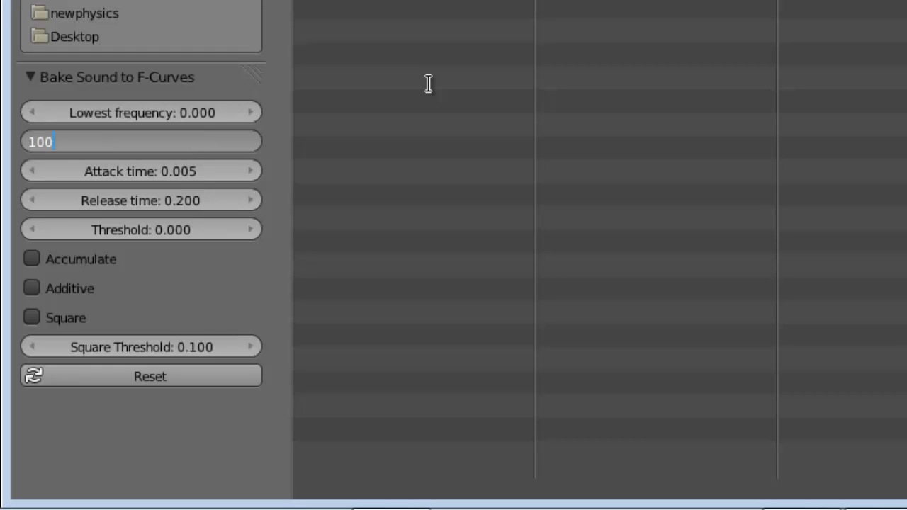
key(Return)
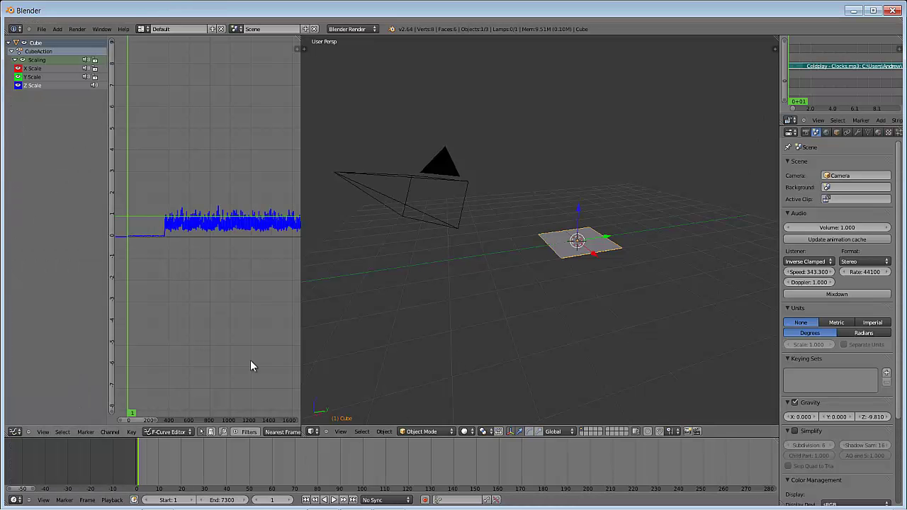
- Play the re-baked animation, jump to frame 287, then pause and orbit to view the cube
click(333, 500)
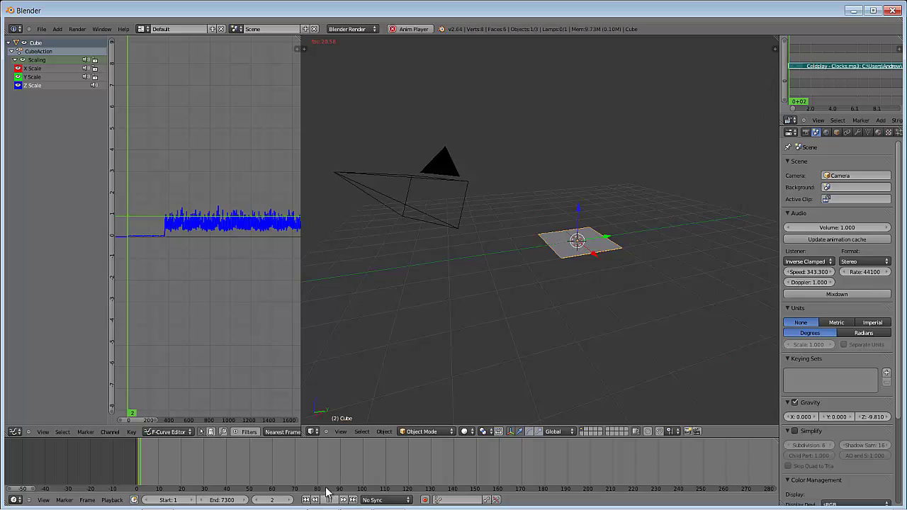
click(156, 173)
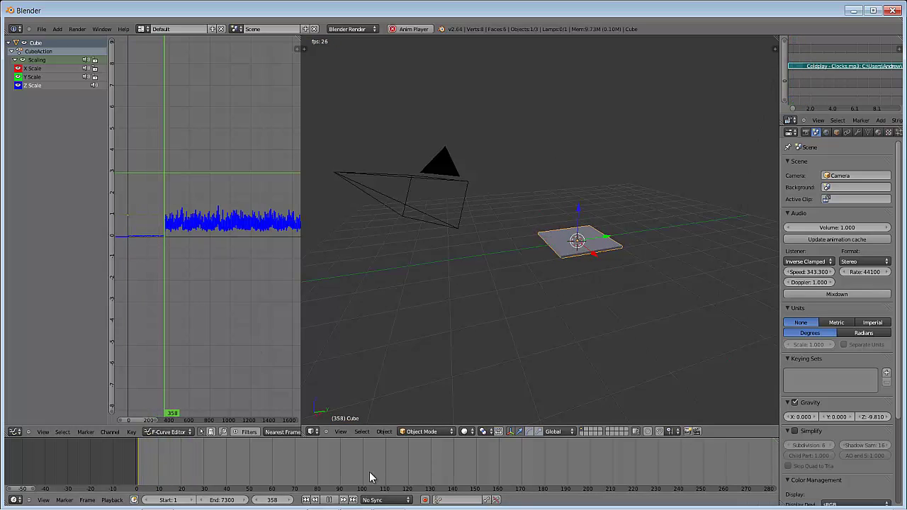
click(330, 500)
middle_drag(550, 240, 443, 323)
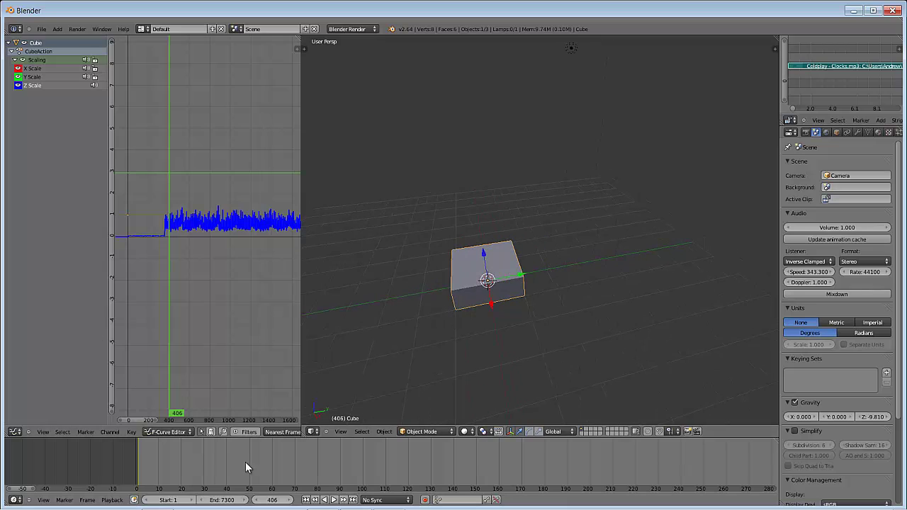
- Rewind to frame 1 and duplicate the cube as Cube.001, placed beside the original along Y
click(306, 500)
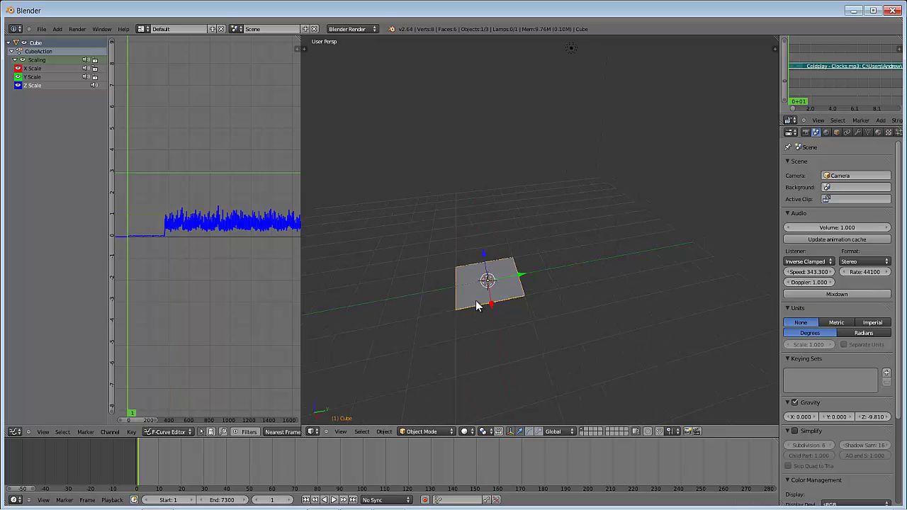
key(shift+d)
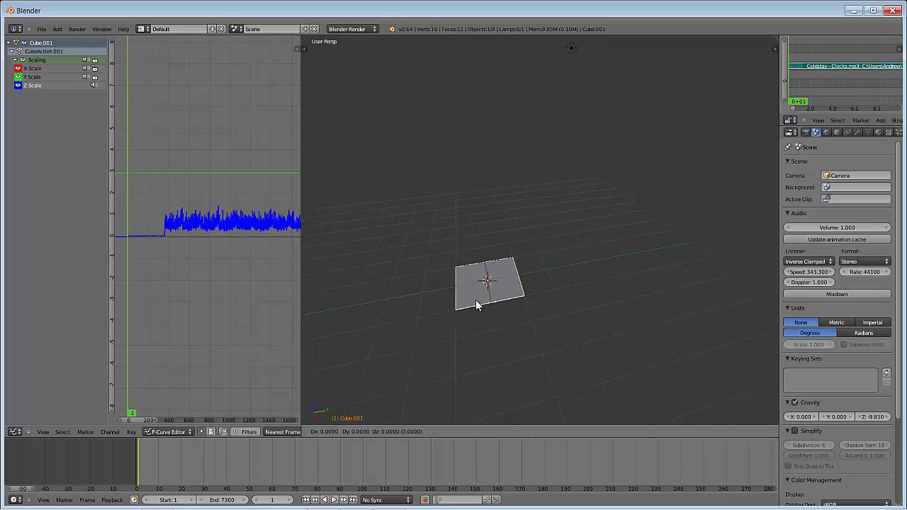
right_click(476, 300)
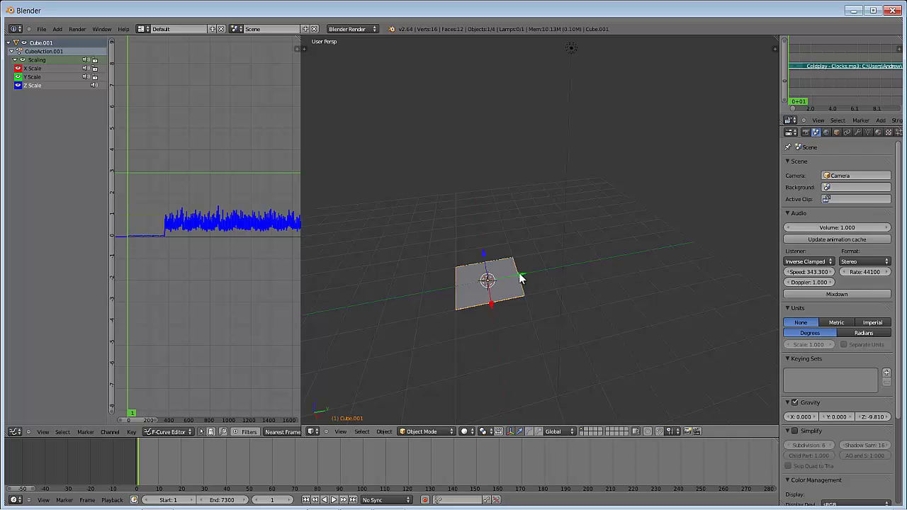
drag(523, 281, 580, 266)
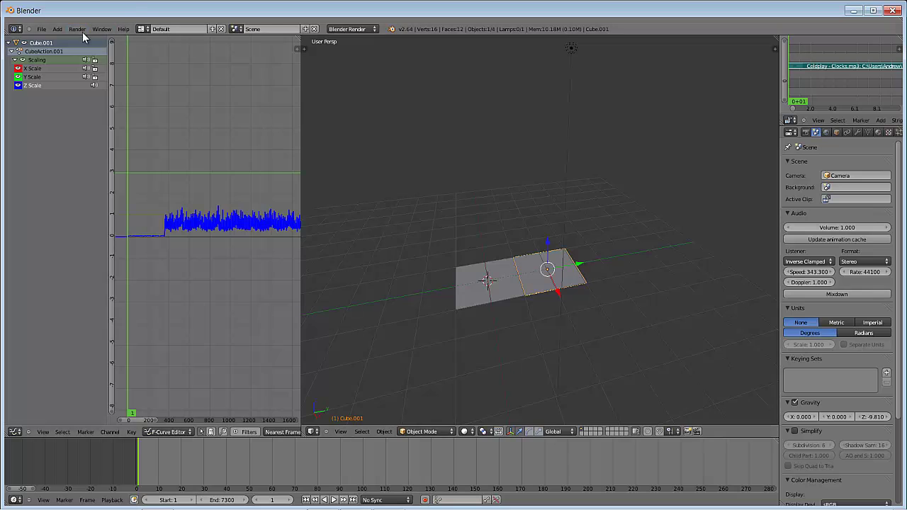
click(131, 432)
- Bake the song into Cube.001's scaling curve with Highest frequency set to 500
click(179, 375)
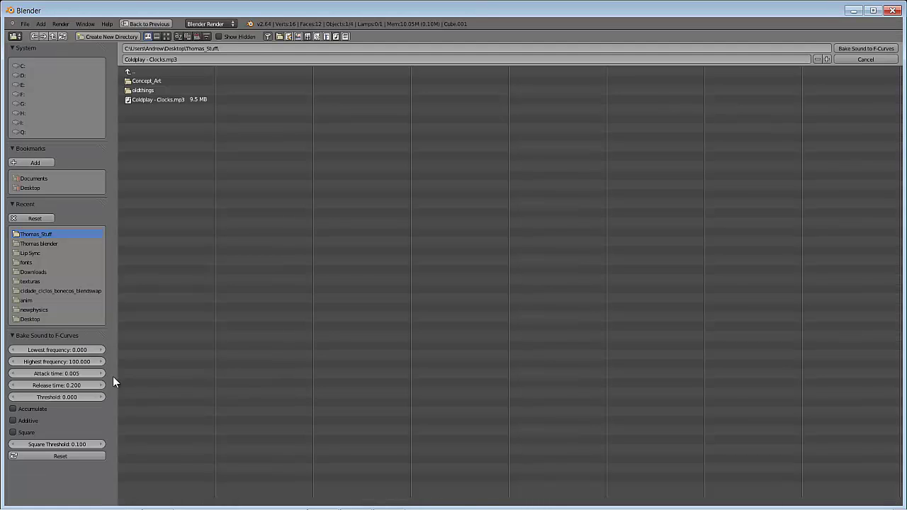
click(52, 361)
text(5)
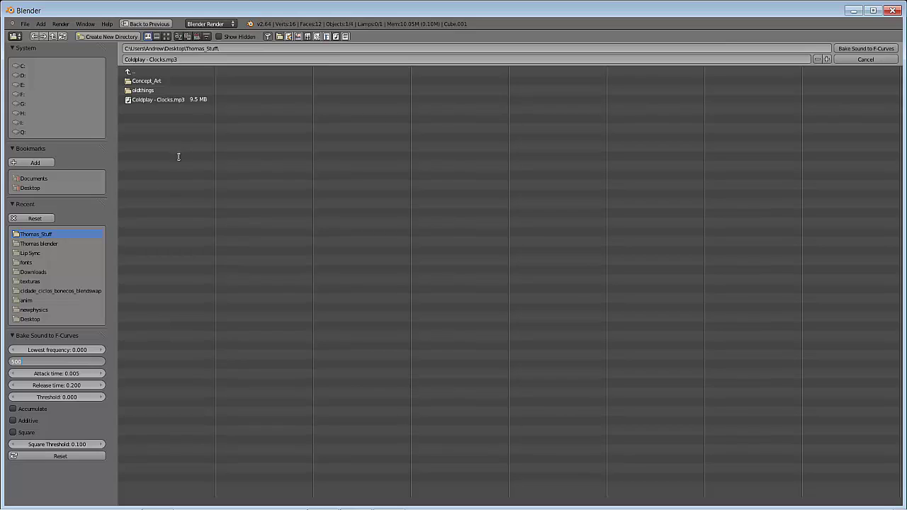
key(Return)
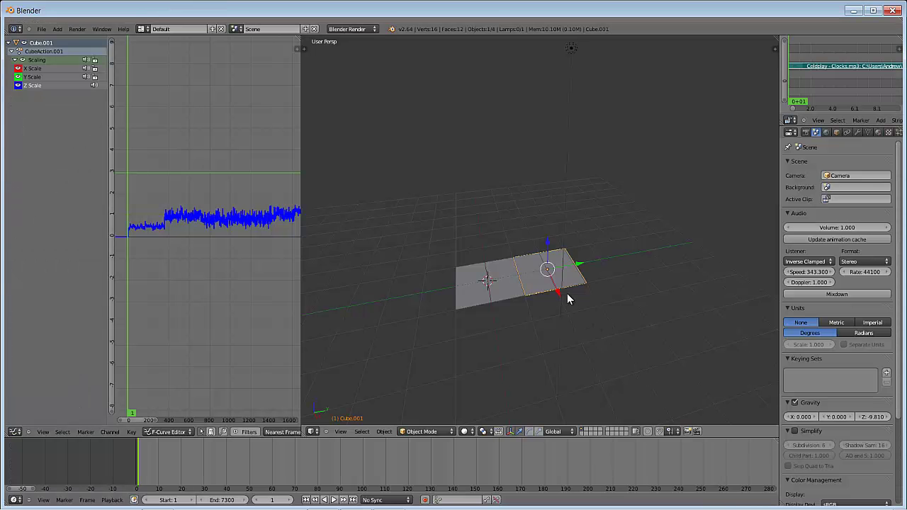
- Preview playback of both sound-driven cubes, then rewind to frame 1
scroll(567, 298, up, 2)
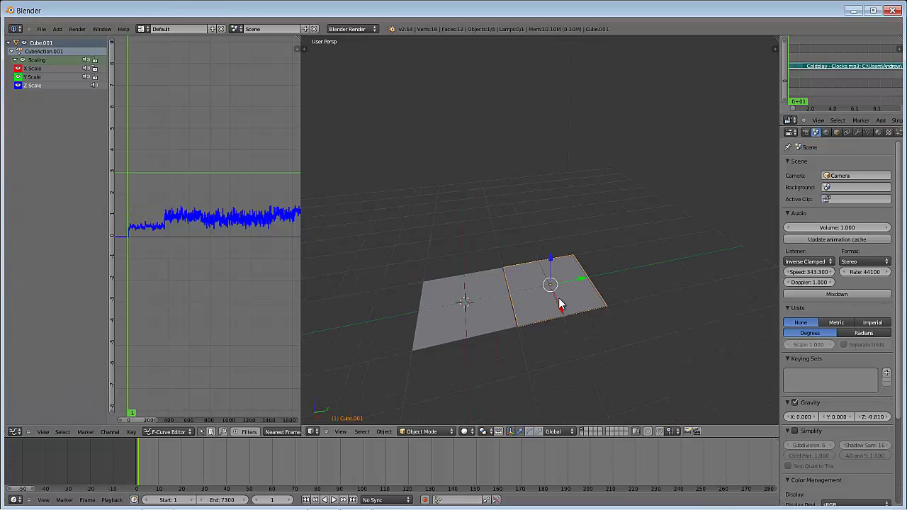
click(335, 500)
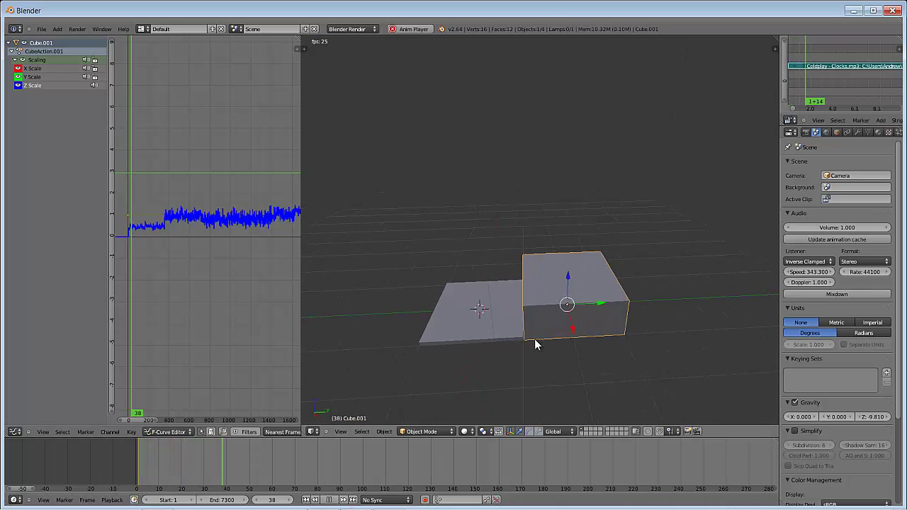
scroll(574, 334, down, 2)
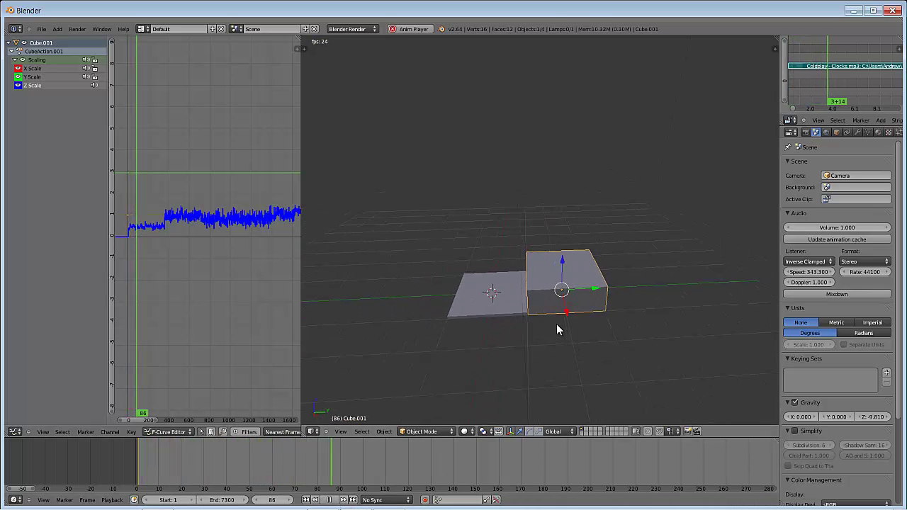
click(329, 499)
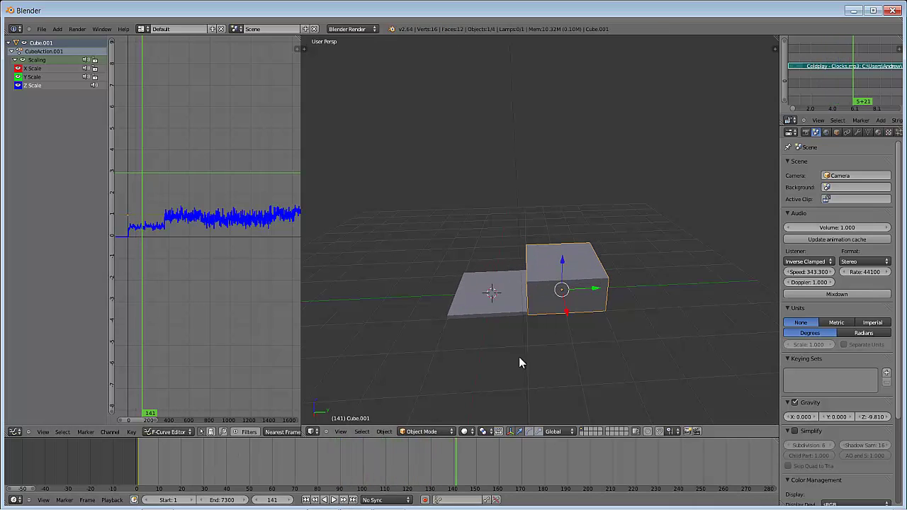
click(138, 458)
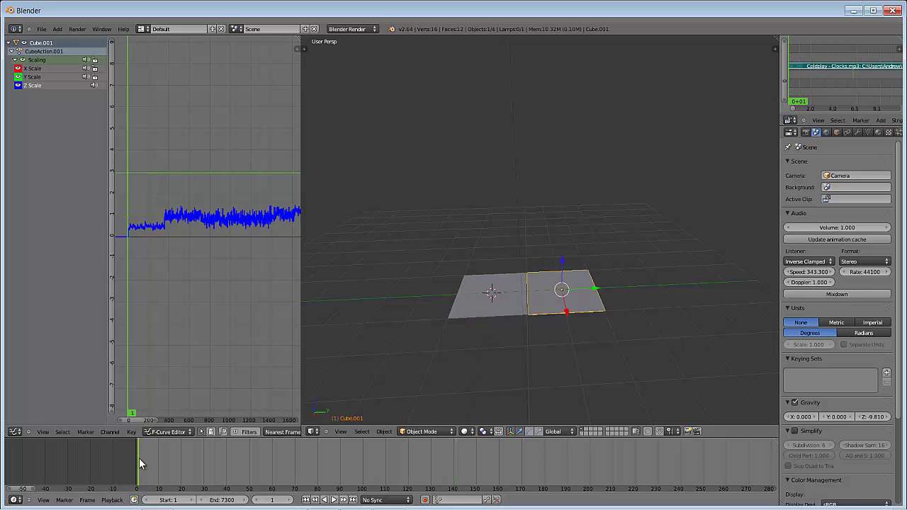
- Duplicate the second plane, slide the copy to the right, and start baking the song into it
key(shift+d)
right_click(592, 293)
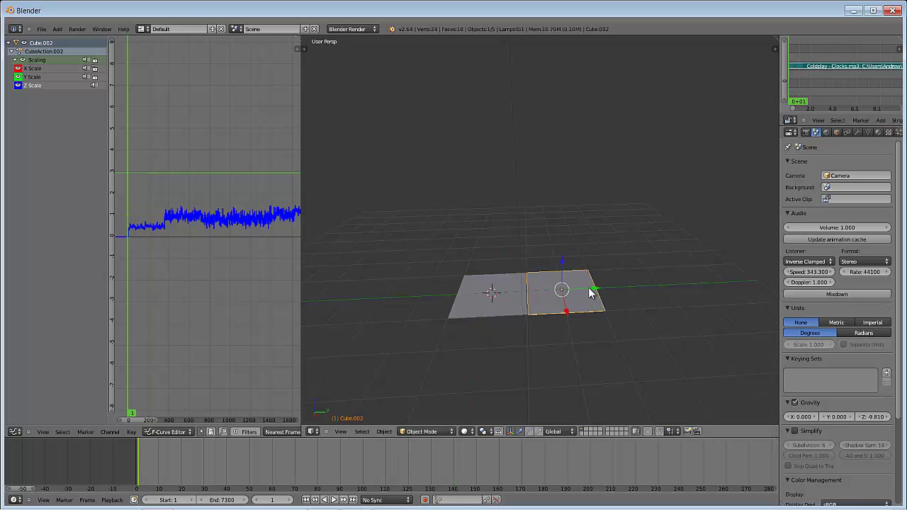
drag(598, 294, 664, 286)
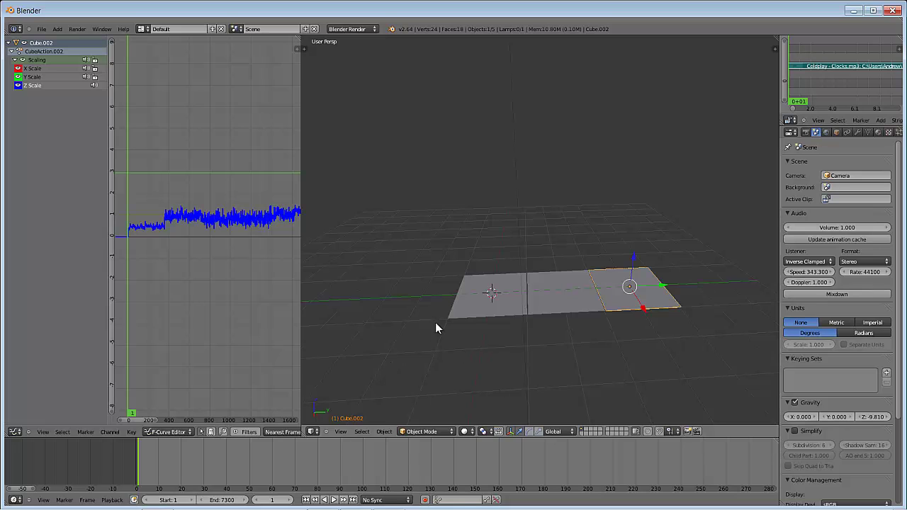
click(133, 430)
click(183, 371)
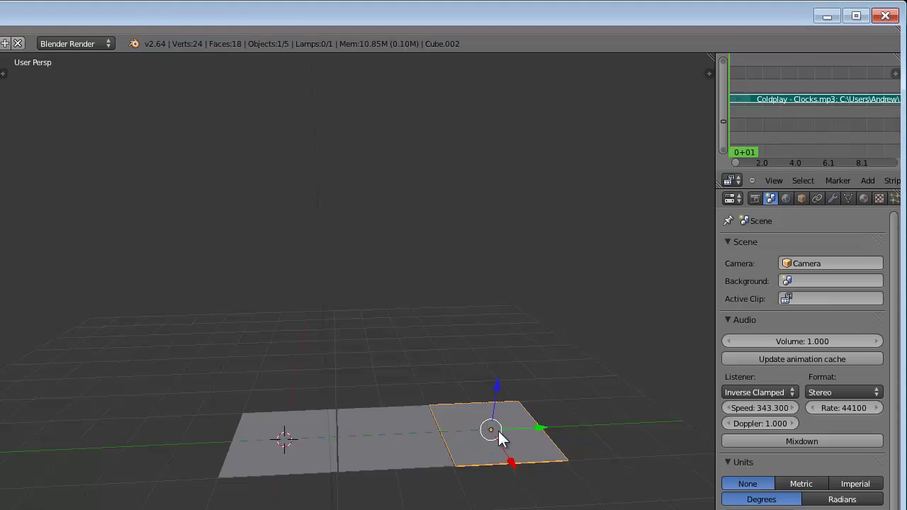
- Duplicate the plane twice more, placing each copy at the end of the row
key(shift+d)
click(643, 432)
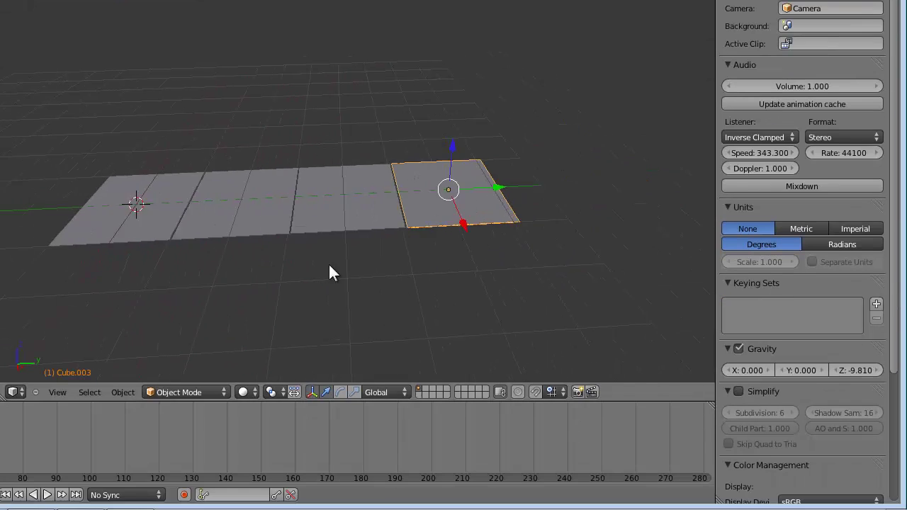
key(shift+d)
click(589, 178)
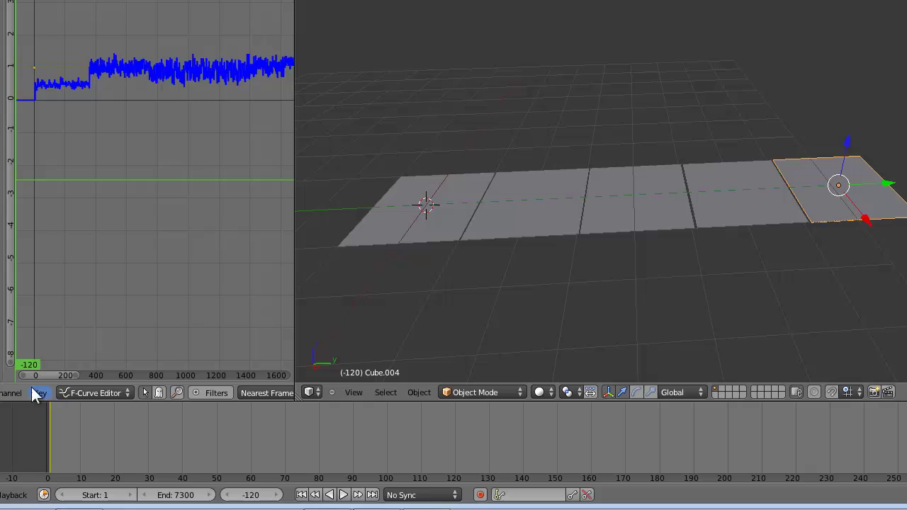
- Bake Coldplay - Clocks.mp3 into the newest plane's scaling curve
click(35, 393)
click(90, 305)
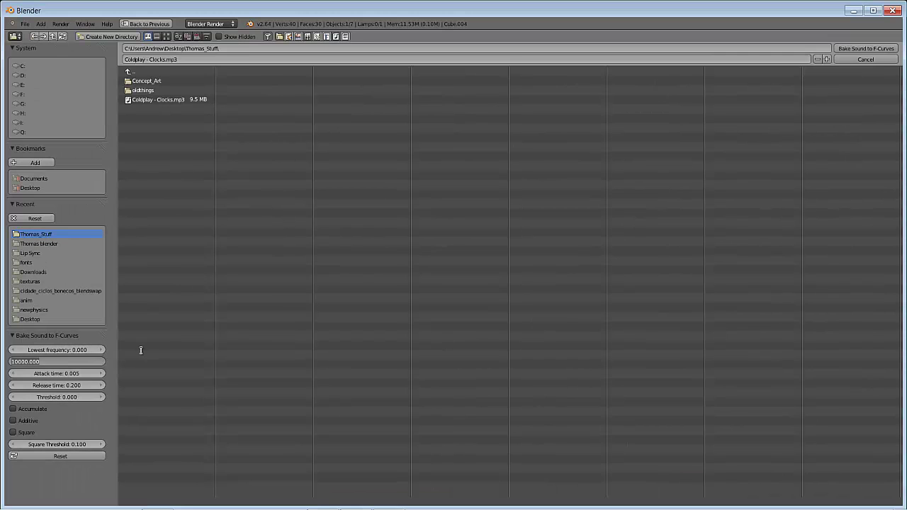
click(206, 98)
click(866, 48)
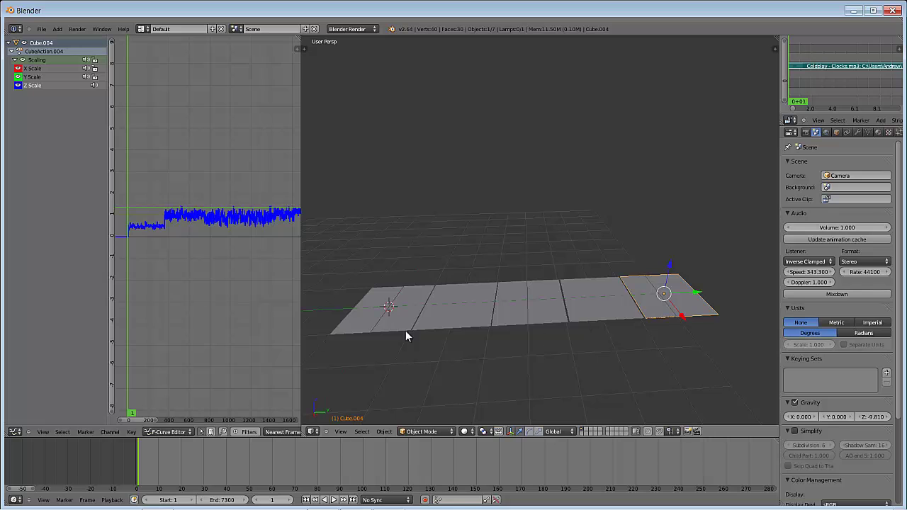
- Orbit to a lower view of the row and select the middle plane
middle_drag(405, 336, 543, 277)
key(a)
right_click(504, 280)
middle_drag(506, 305, 623, 263)
scroll(603, 310, up, 3)
scroll(602, 306, down, 1)
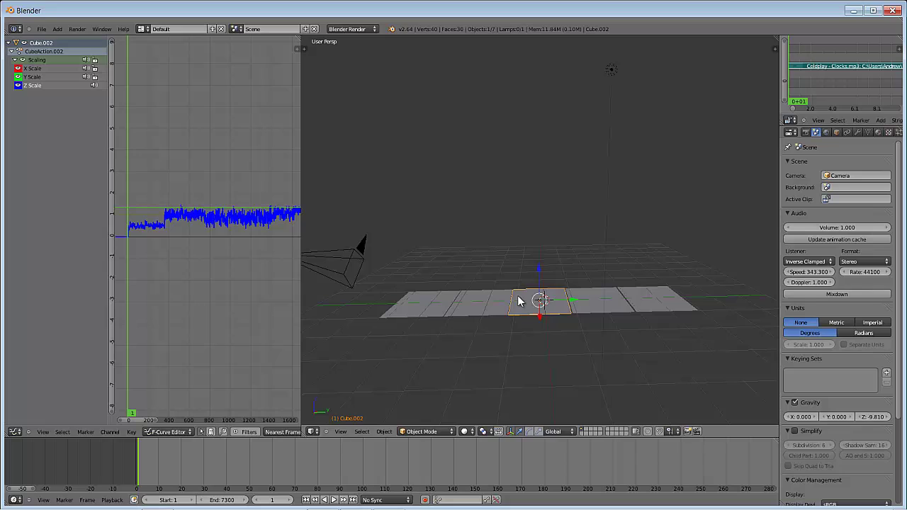
- Select each of the five planes in turn to compare their baked sound curves
right_click(421, 304)
right_click(540, 306)
right_click(603, 304)
right_click(549, 301)
right_click(579, 300)
right_click(663, 305)
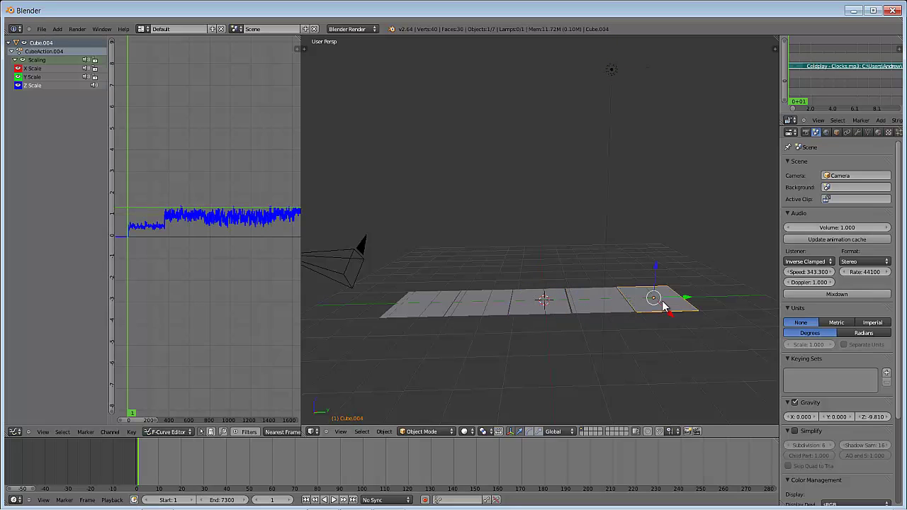
right_click(585, 299)
right_click(537, 300)
right_click(497, 303)
right_click(428, 303)
right_click(489, 305)
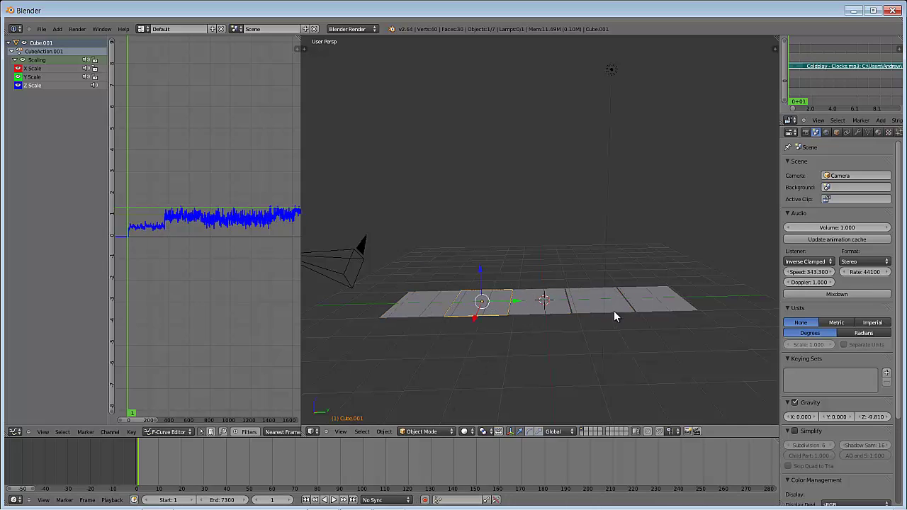
- Select the lamp and delete it from the scene
right_click(611, 73)
key(x)
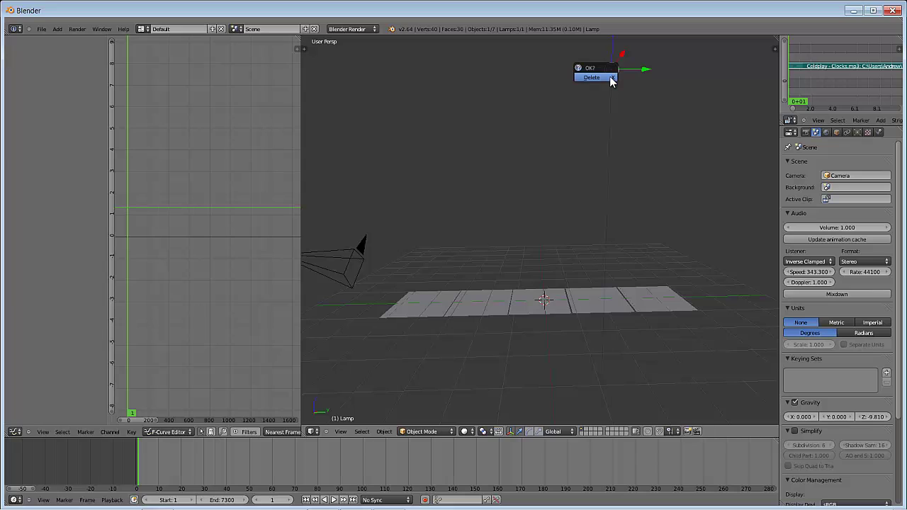
click(611, 78)
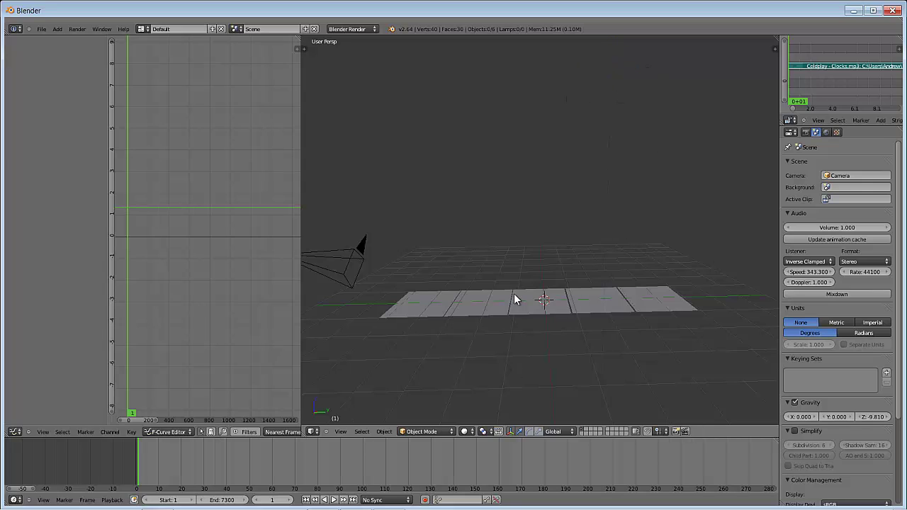
- Switch to camera view, then move the camera and rotate it about X to reframe the blocks
key(KP_0)
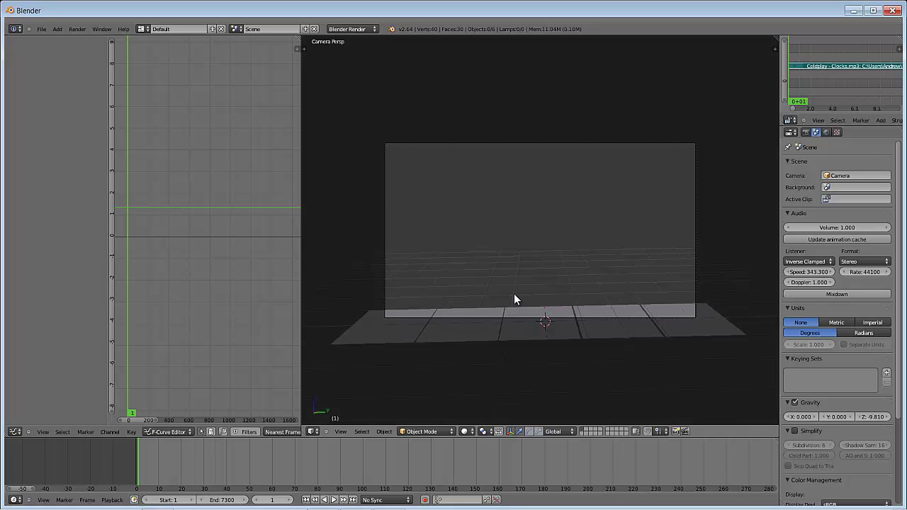
right_click(528, 316)
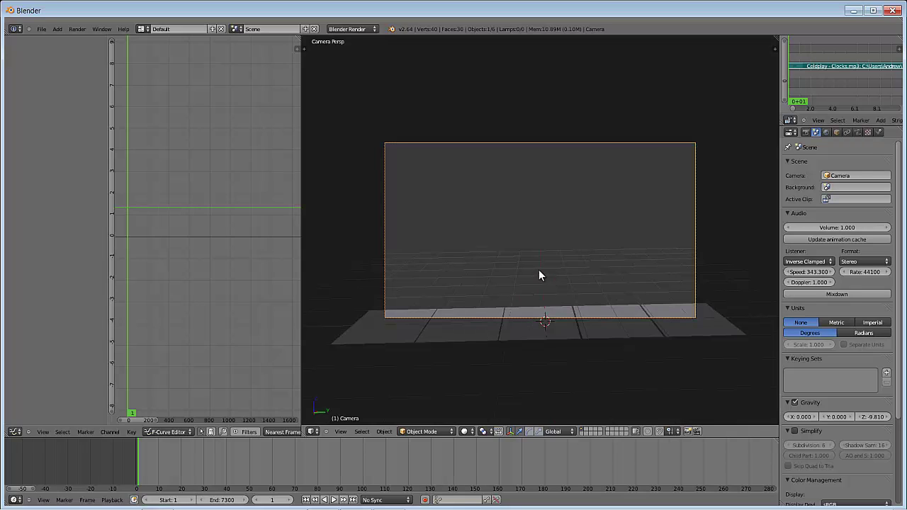
key(g)
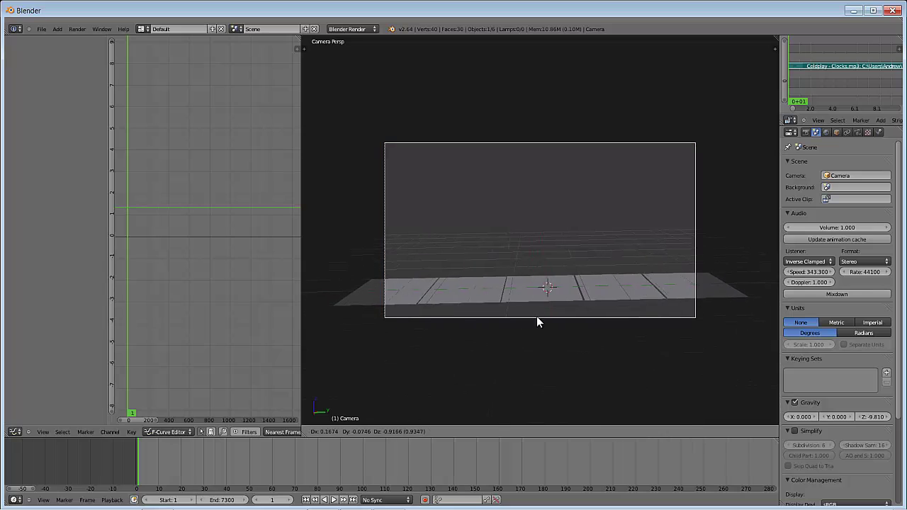
click(543, 313)
key(r)
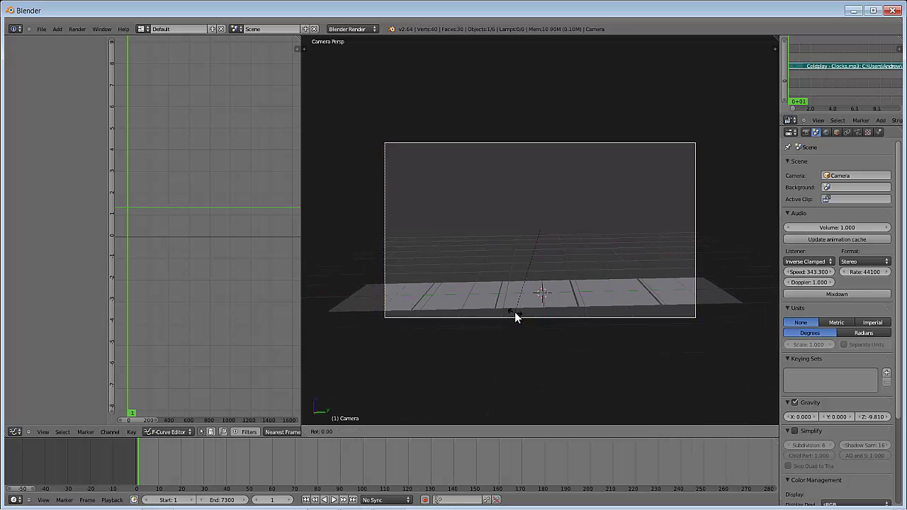
key(x)
click(515, 315)
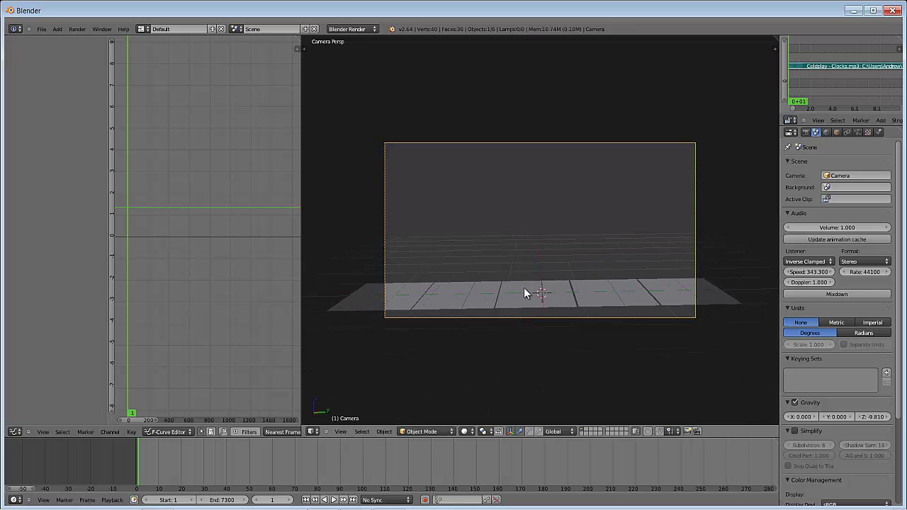
- Move the camera along its local Z axis, try another X tilt, then undo that tilt
key(g)
key(z)
key(z)
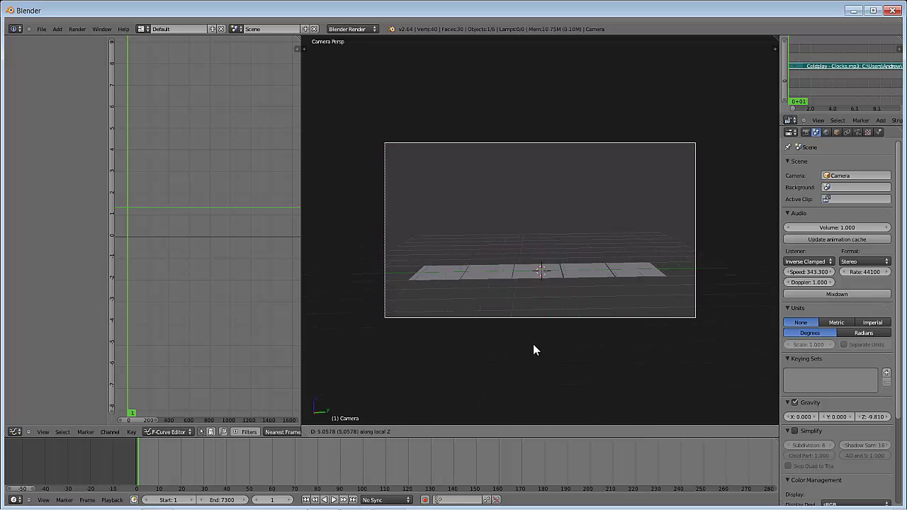
click(535, 341)
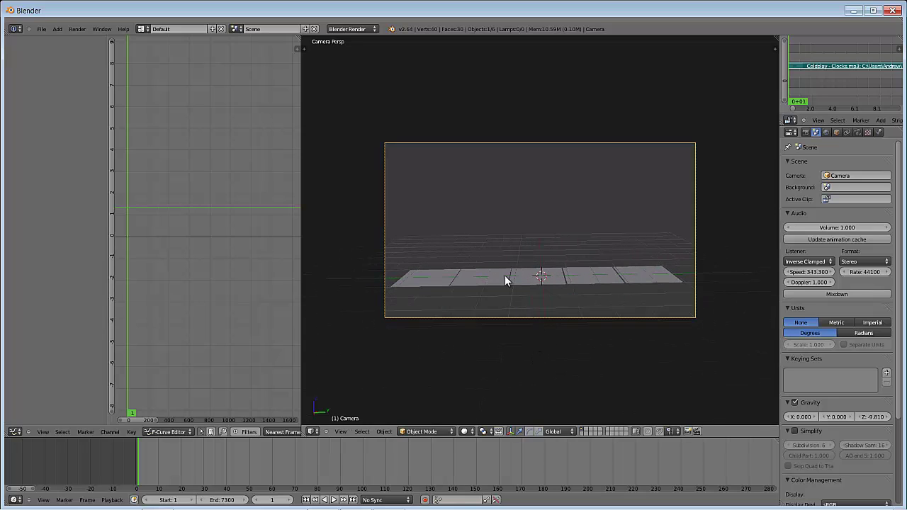
key(r)
key(x)
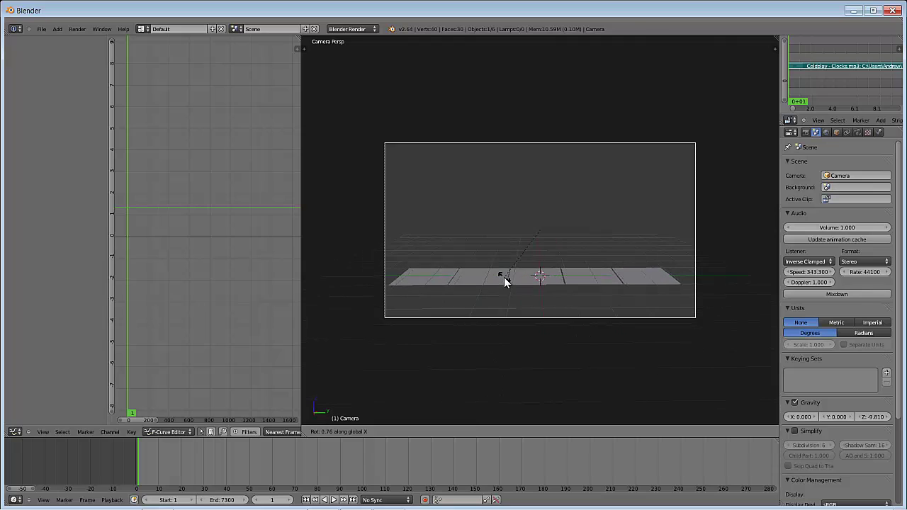
click(504, 282)
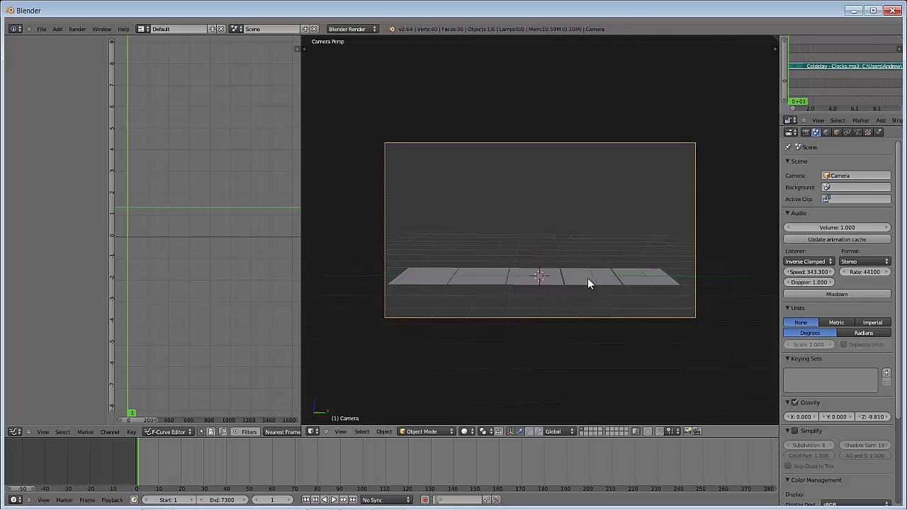
key(ctrl+z)
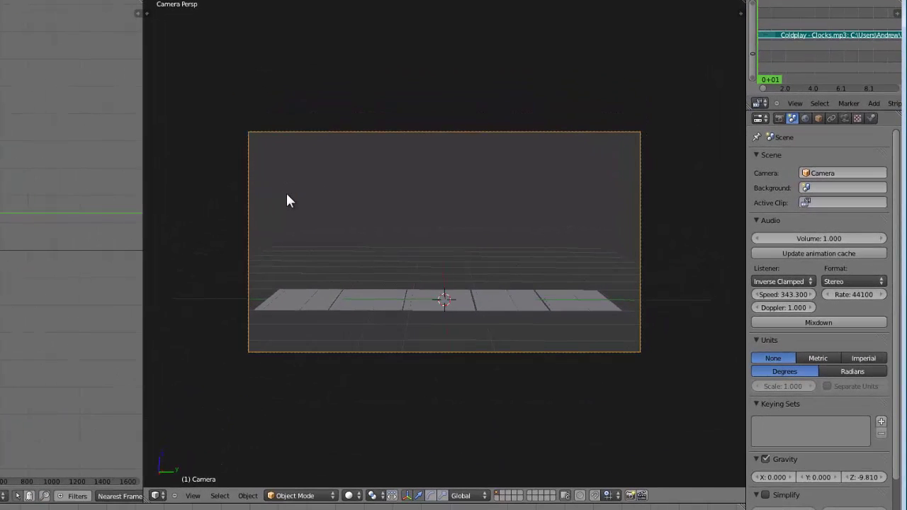
- Add a mesh plane and scale it up into a floor beyond the camera frame
key(shift+a)
mouse_move(274, 192)
click(350, 193)
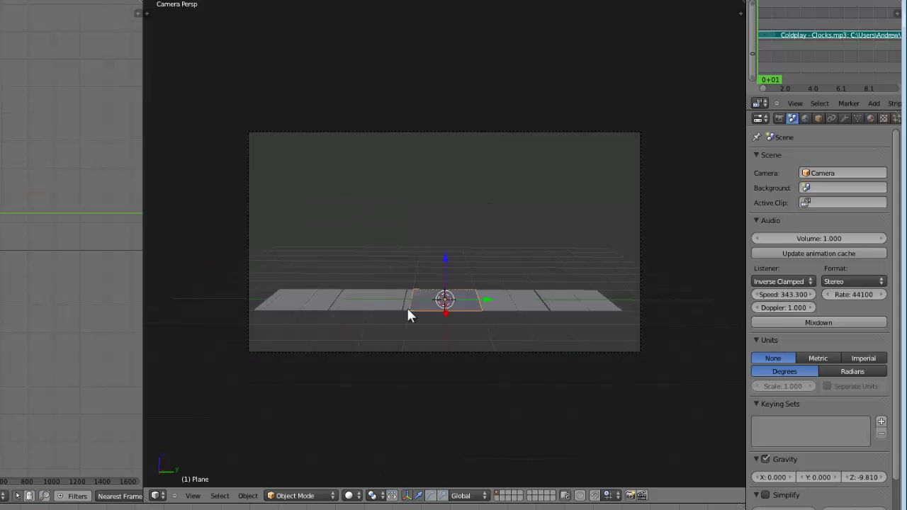
key(s)
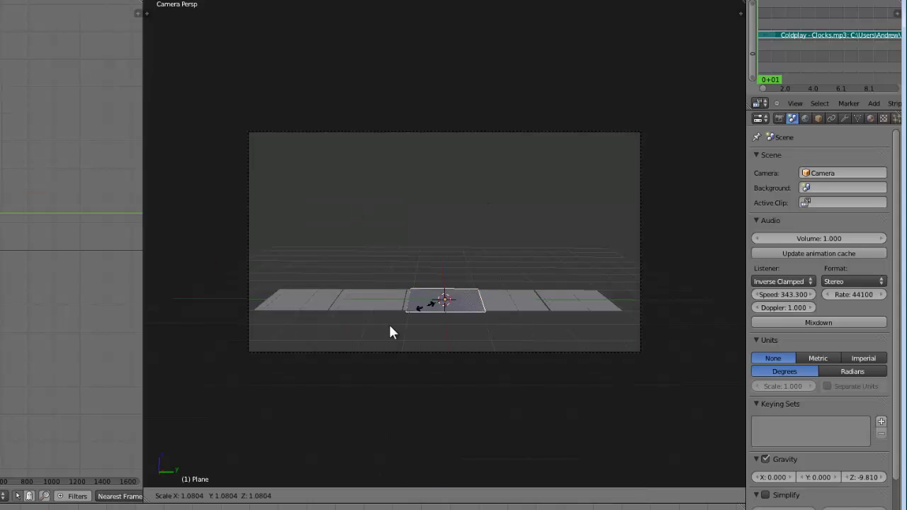
click(314, 335)
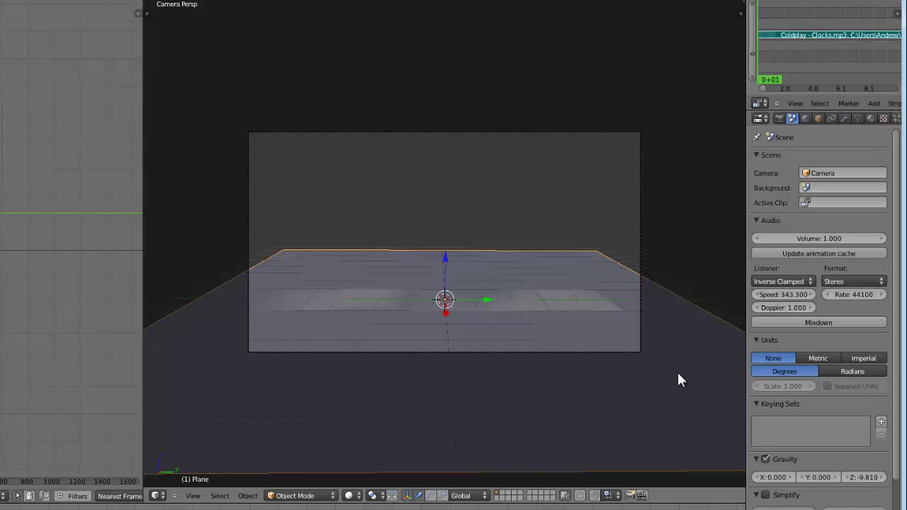
- Give the floor plane a new material: black diffuse colour, specular intensity 0.000
click(872, 119)
click(805, 198)
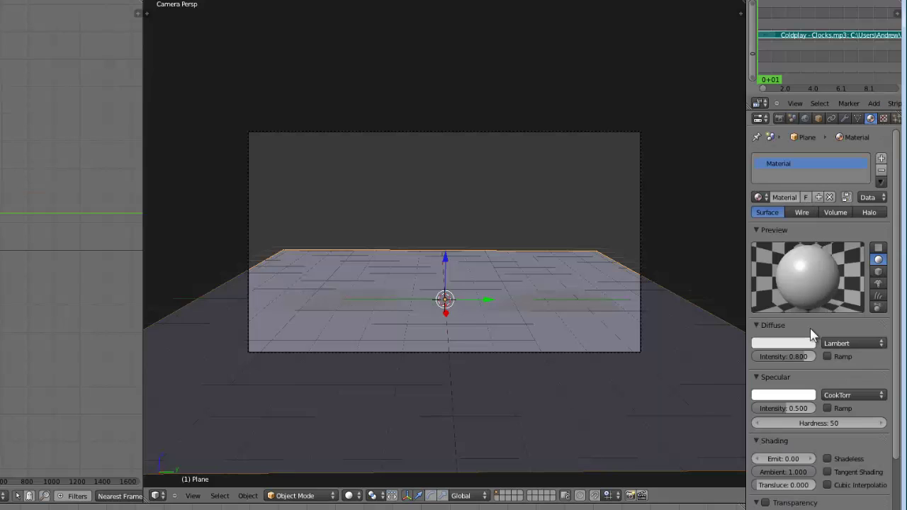
click(797, 345)
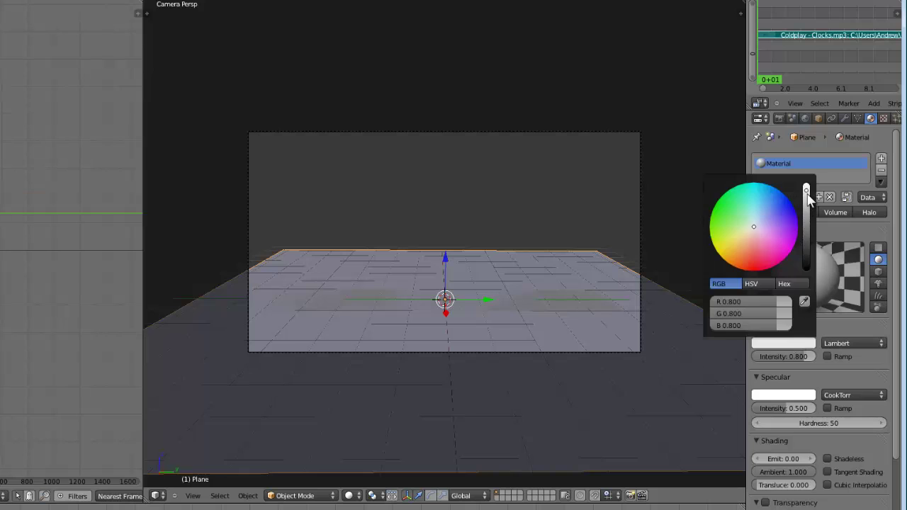
drag(808, 192, 808, 267)
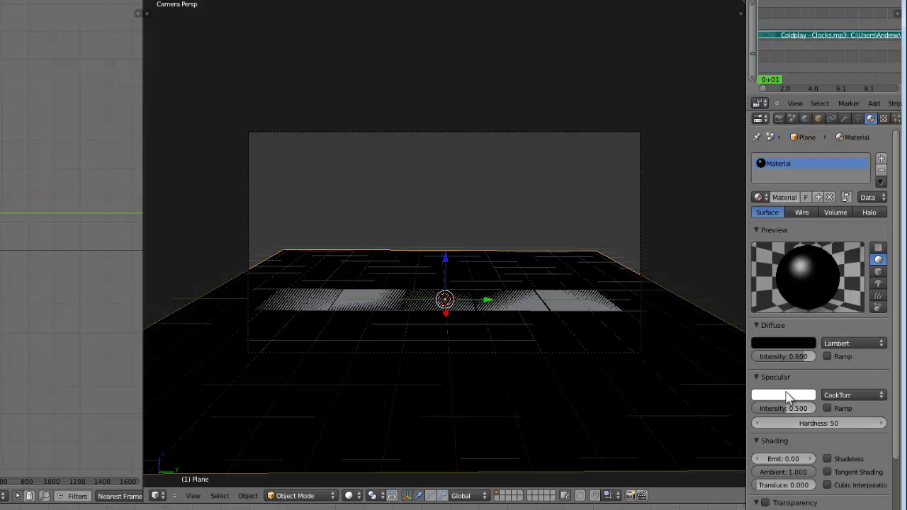
drag(783, 413, 751, 411)
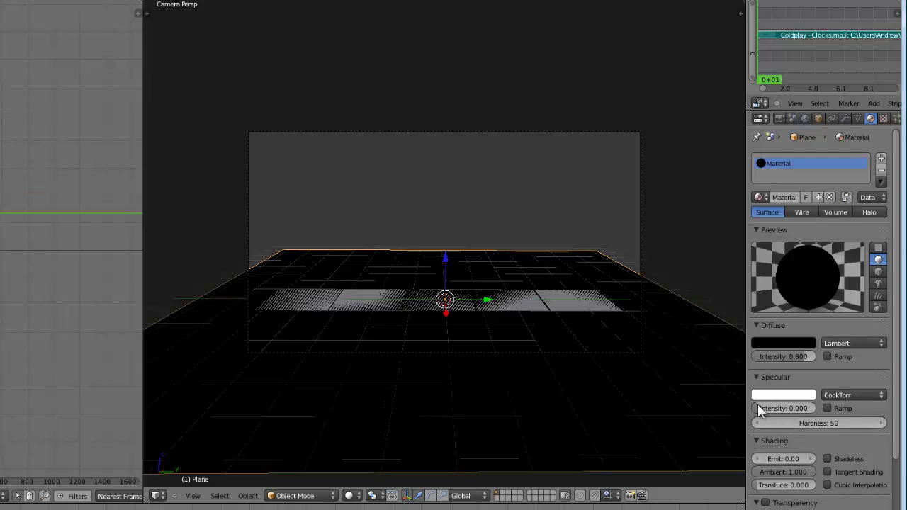
- Enable the floor material's Mirror reflection with reflectivity 0.05
scroll(777, 419, down, 6)
scroll(782, 440, down, 1)
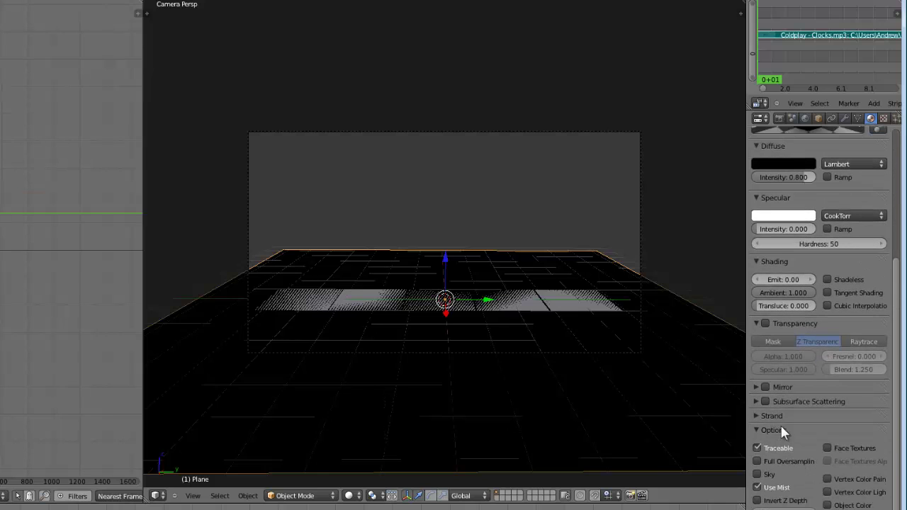
click(756, 387)
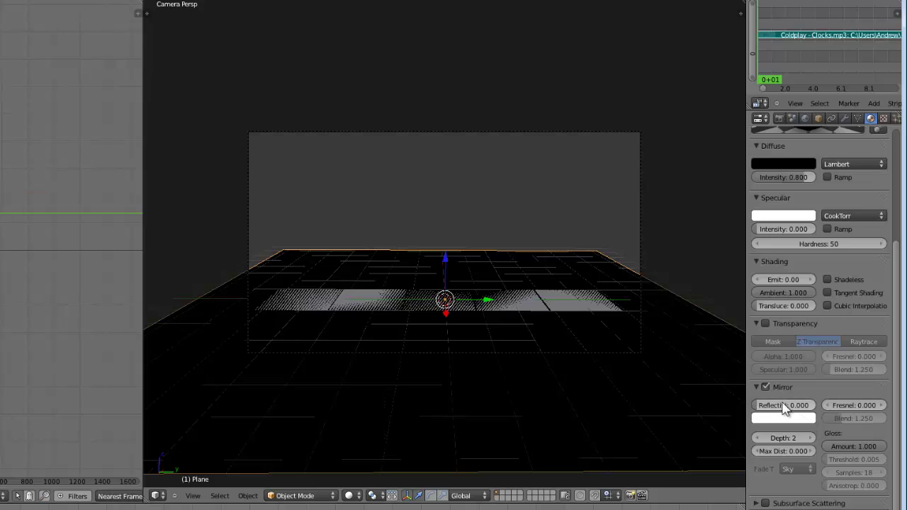
click(781, 404)
text(0)
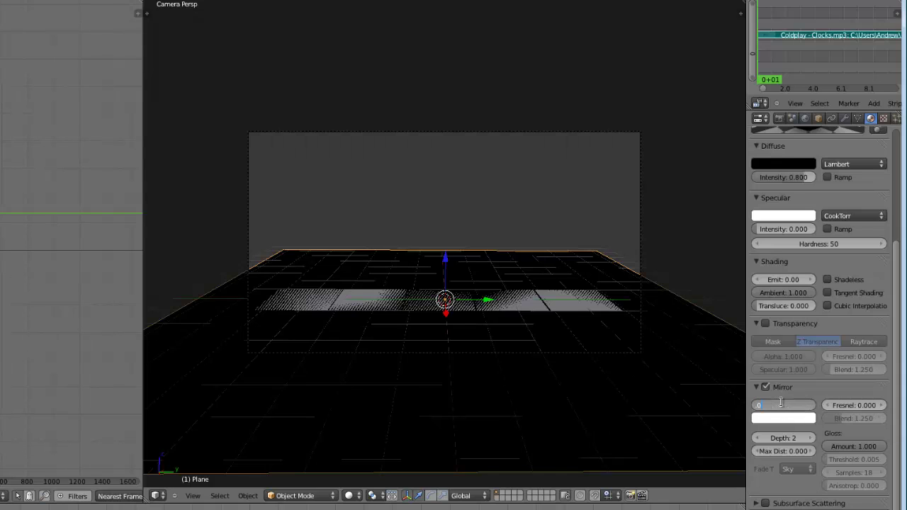
text(.05)
key(Return)
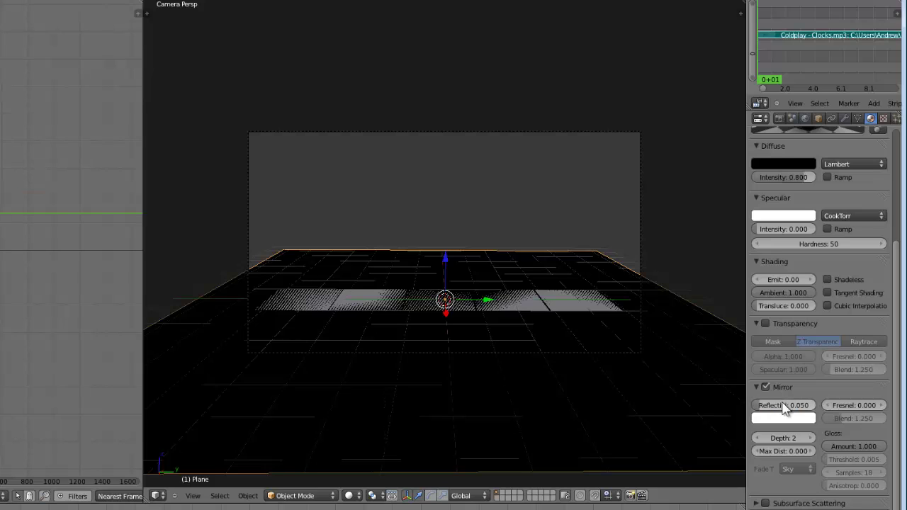
- Set the mirror gloss amount to 0.575, threshold 0 and samples 22
click(854, 445)
key(BackSpace)
text(.575)
key(Return)
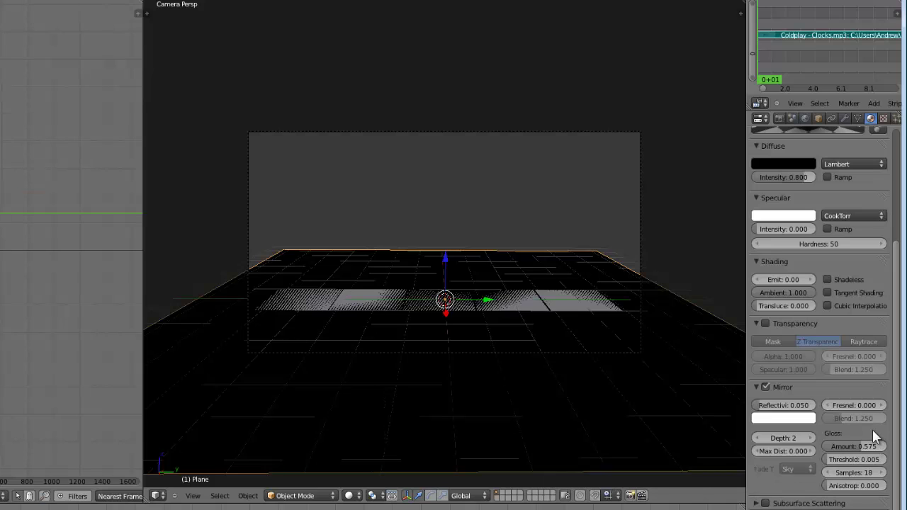
click(876, 459)
text(0)
key(Return)
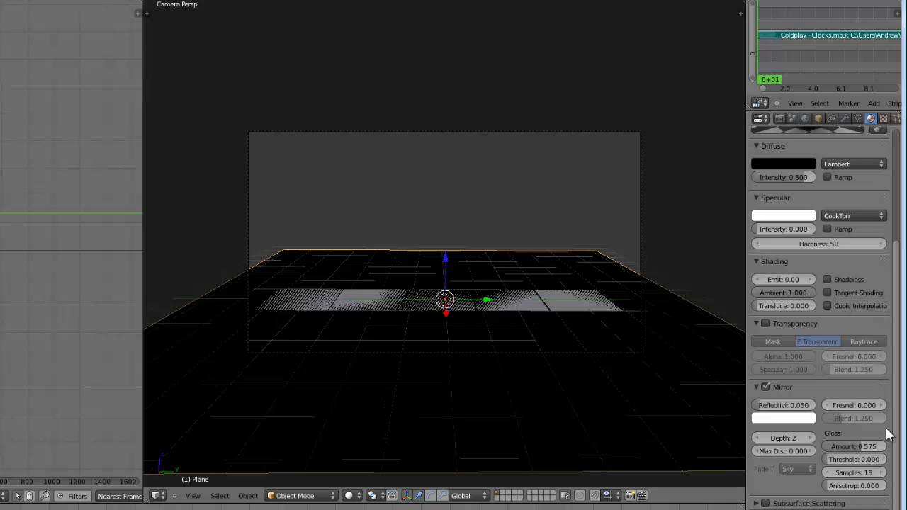
click(856, 473)
text(22)
key(Return)
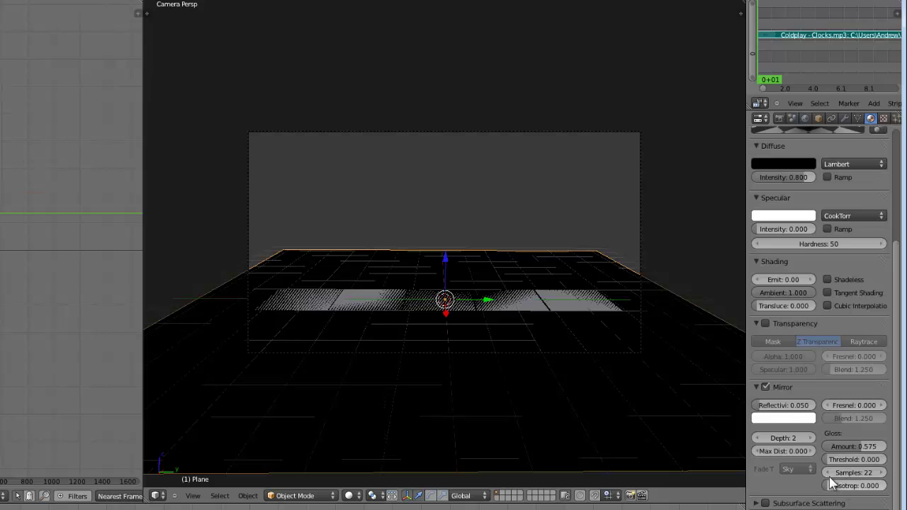
- Raise the leftmost cube slightly and give it a new blue material
right_click(291, 301)
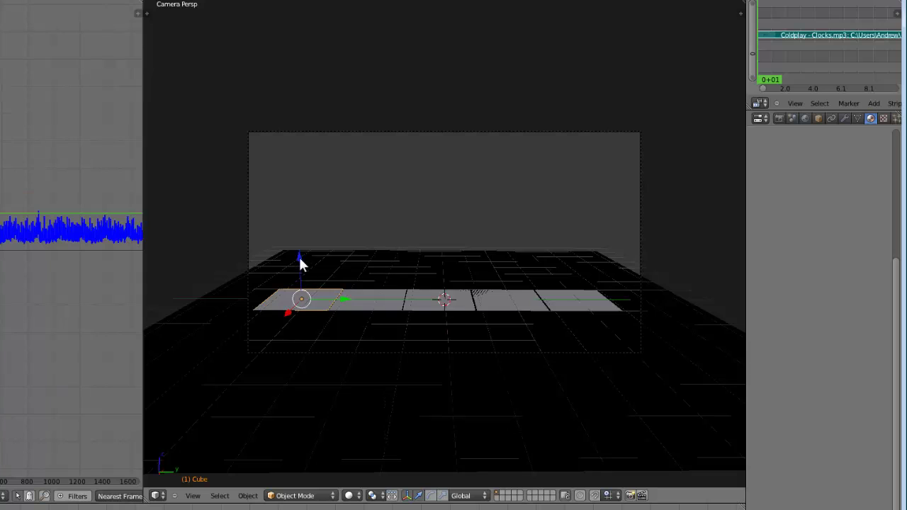
drag(300, 263, 298, 253)
click(882, 119)
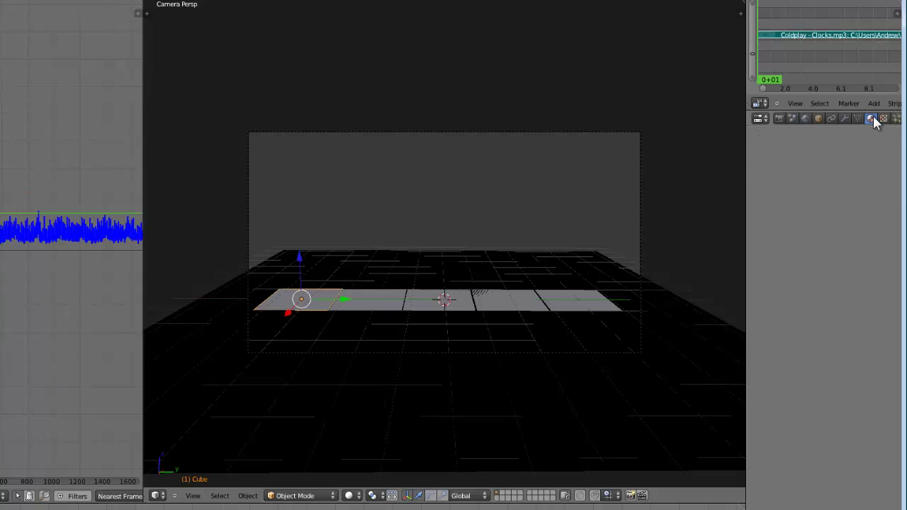
click(873, 116)
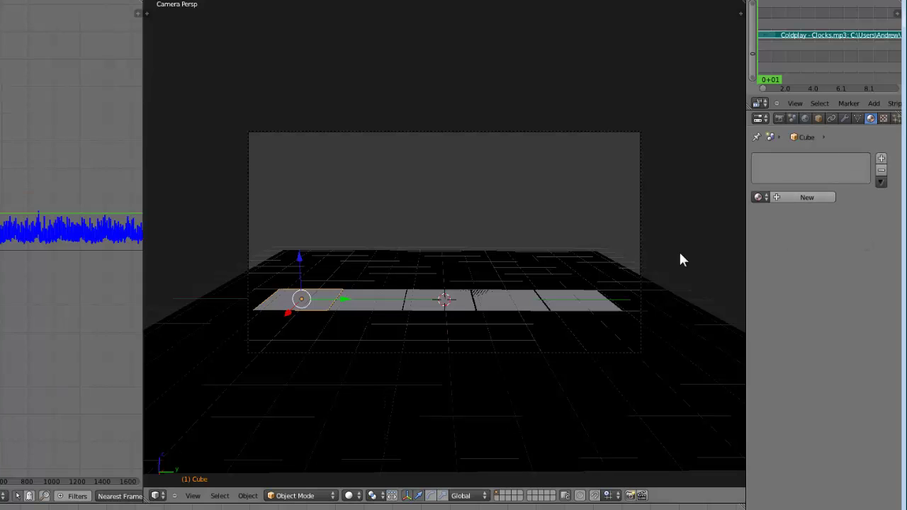
click(824, 199)
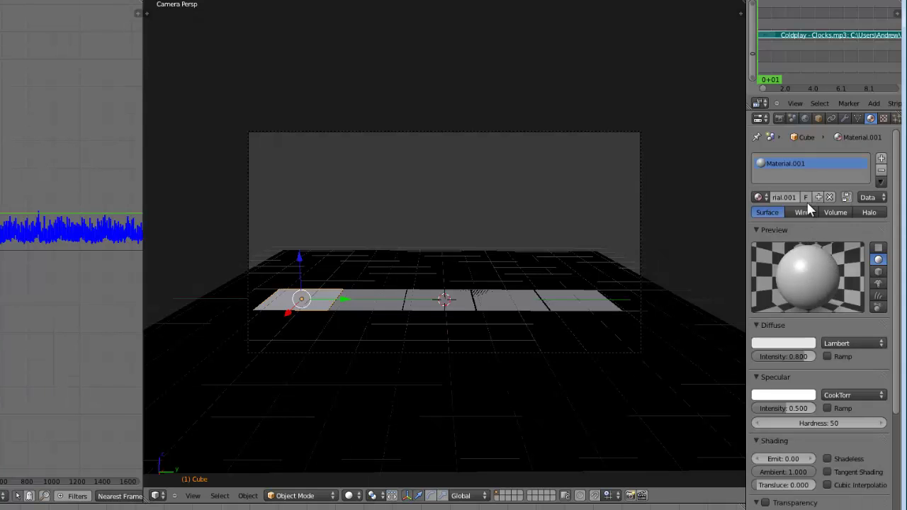
click(783, 343)
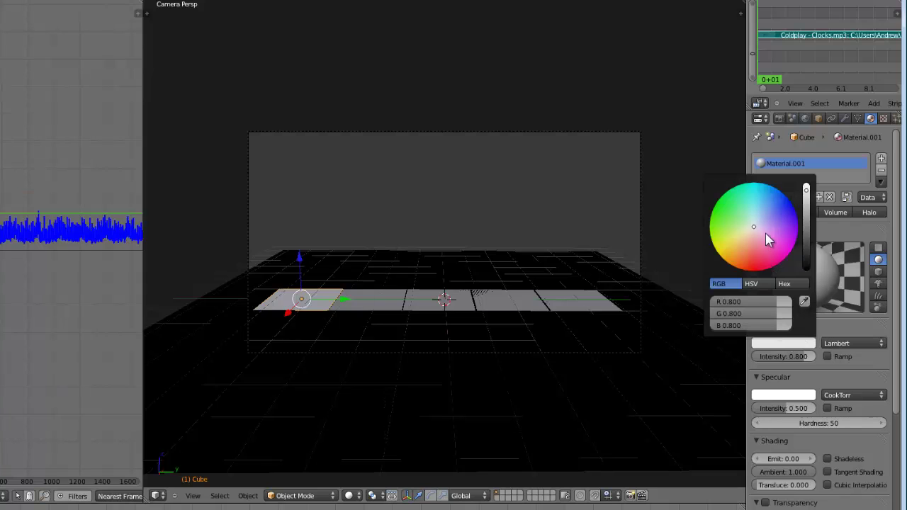
drag(756, 233, 772, 190)
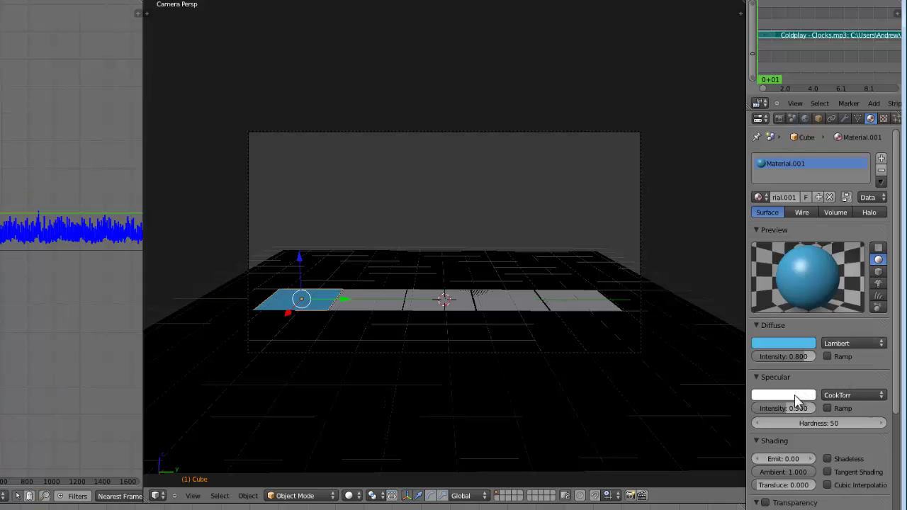
- Set Material.001's emit value to 1
scroll(808, 392, down, 1)
scroll(808, 394, down, 1)
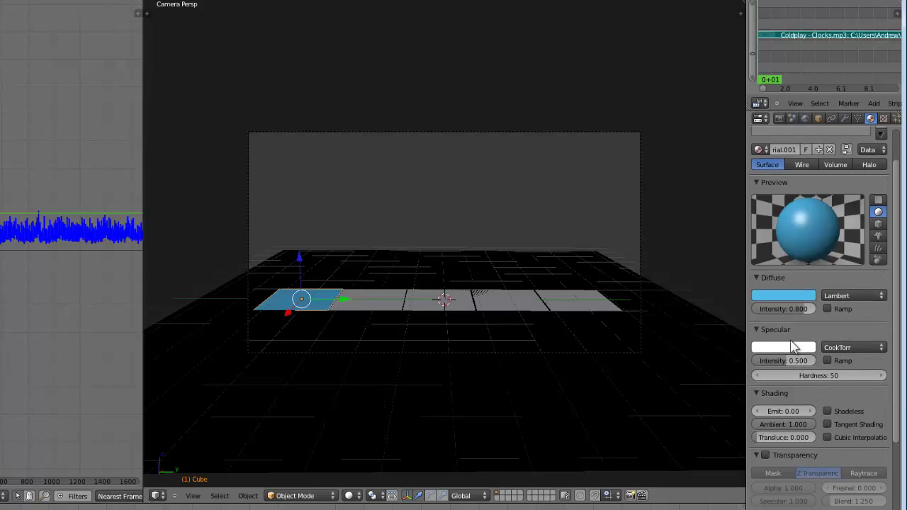
click(785, 413)
text(1)
key(Return)
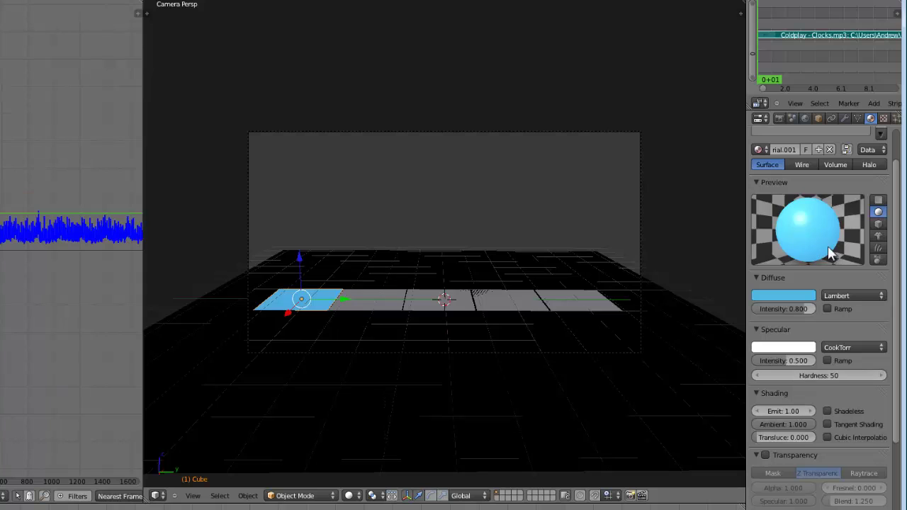
- Lighten Material.001's blue diffuse colour and give it a fake user
click(803, 294)
click(784, 295)
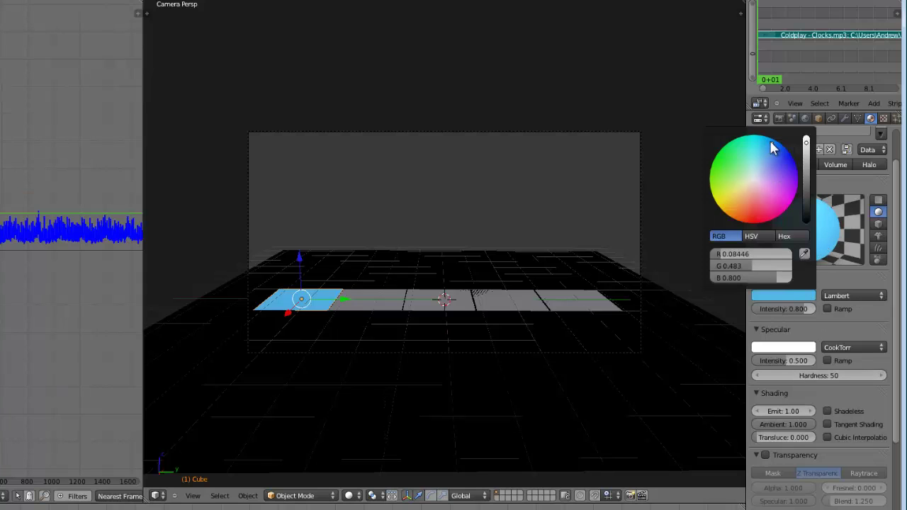
drag(772, 142, 766, 142)
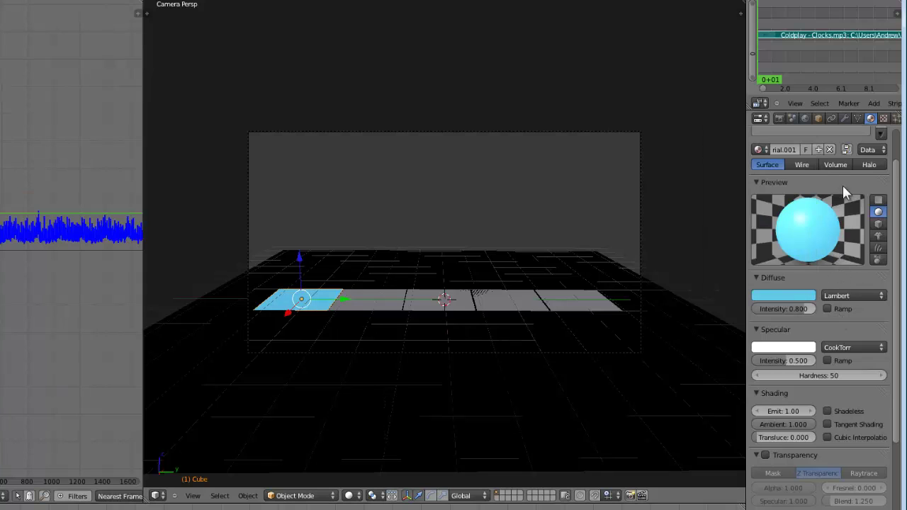
click(806, 148)
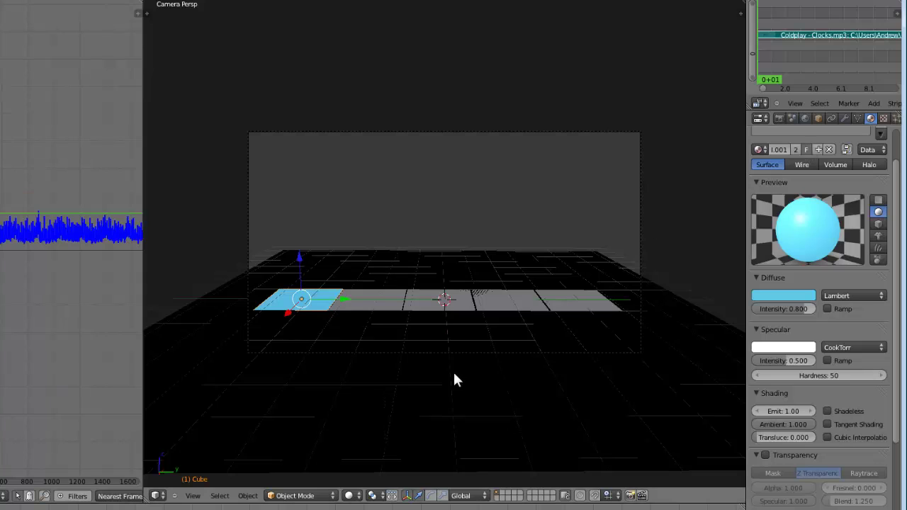
- Assign Material.001 to the second tile and lighten its blue diffuse colour
right_click(362, 298)
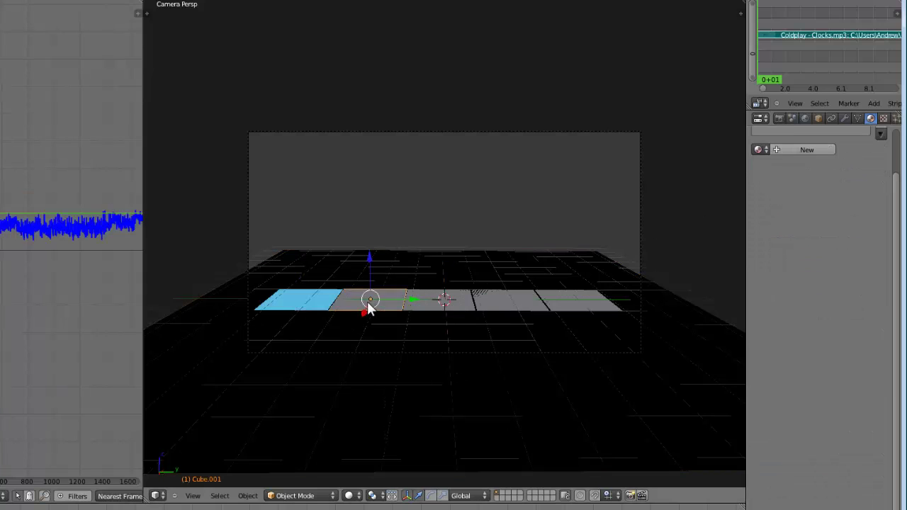
click(759, 149)
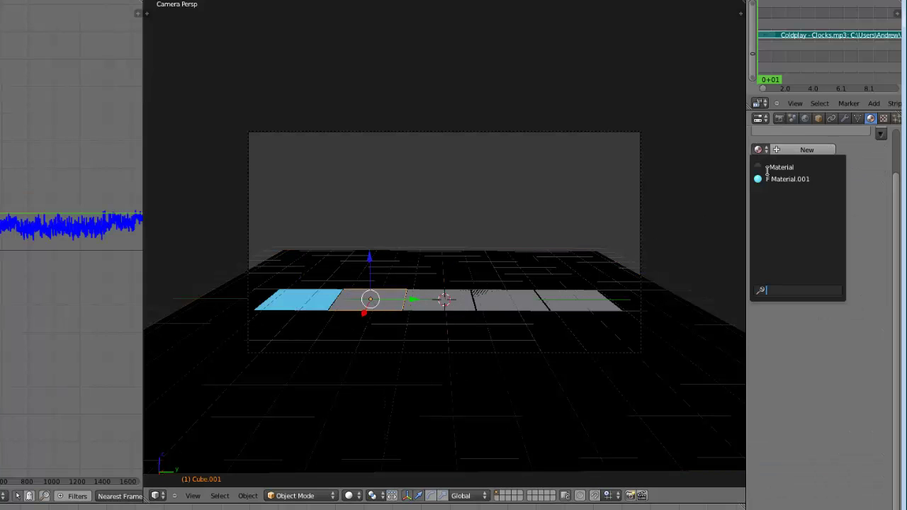
click(779, 179)
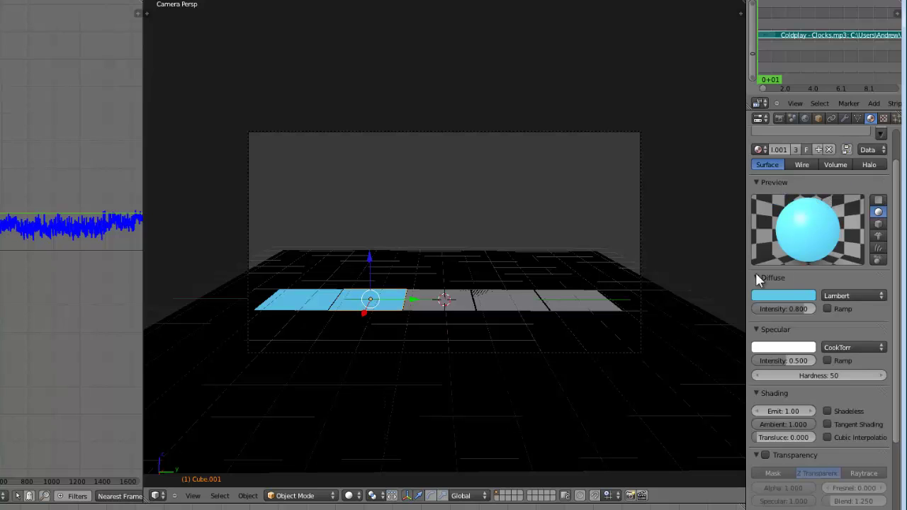
click(808, 295)
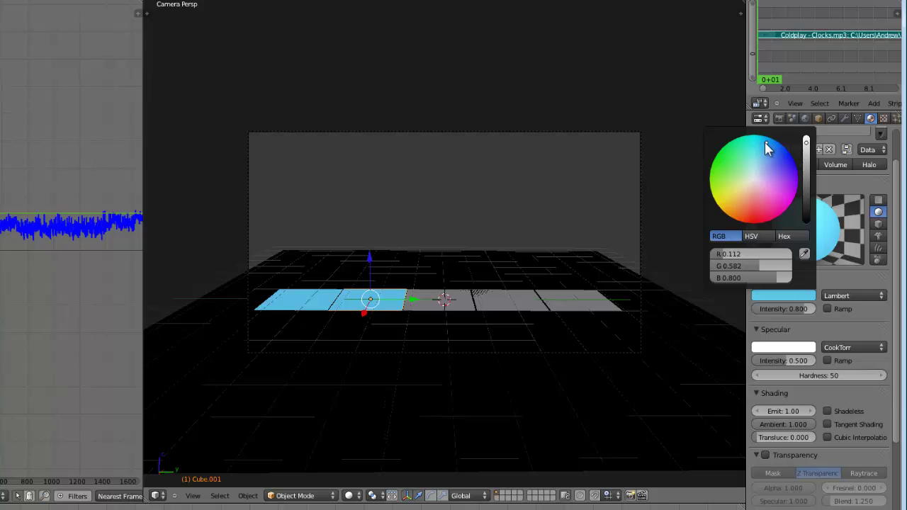
mouse_move(765, 142)
mouse_down()
mouse_move(776, 151)
mouse_move(771, 143)
mouse_up()
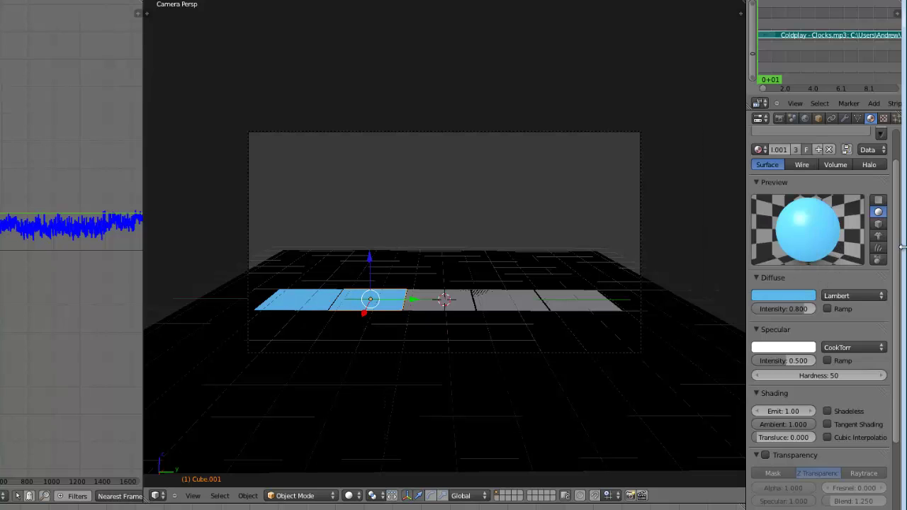
- Assign Material.001 to the third and fourth tiles
right_click(434, 304)
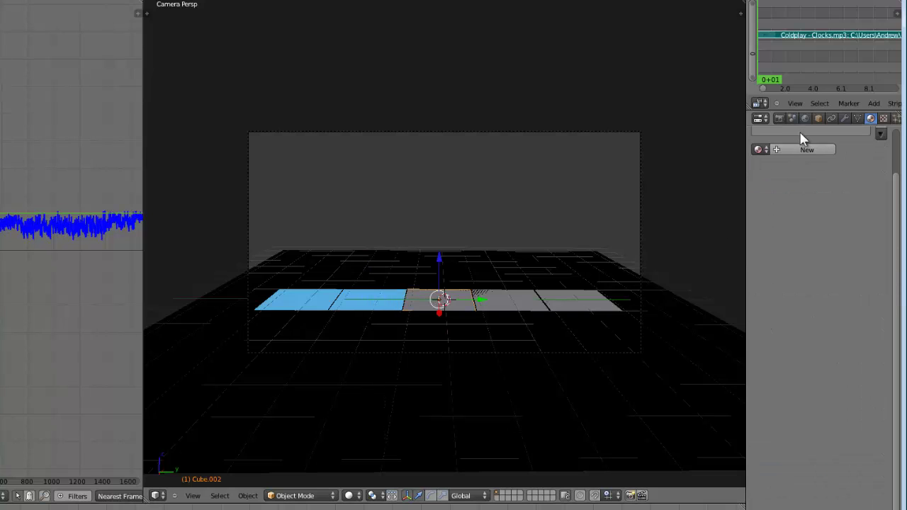
click(759, 150)
click(771, 178)
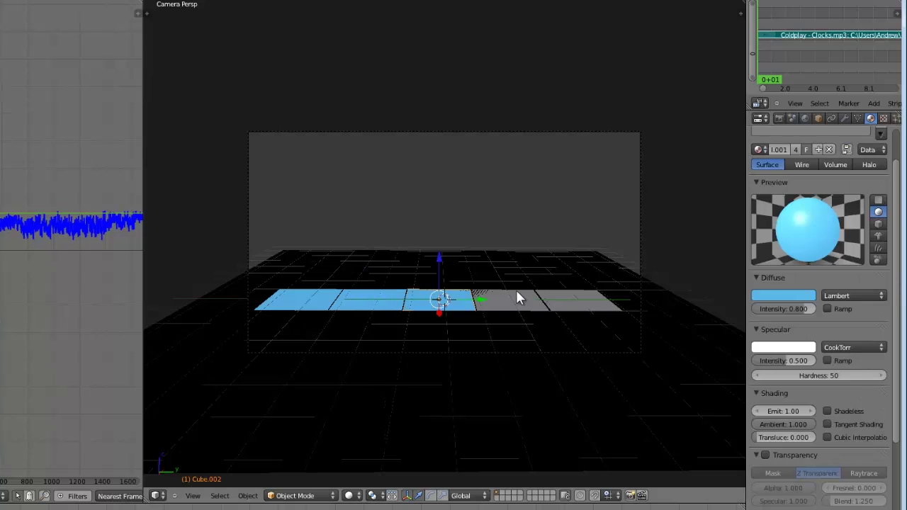
right_click(515, 294)
click(758, 149)
click(773, 177)
- Assign Material.001 to the last tile, then check the floor and tile materials
right_click(583, 298)
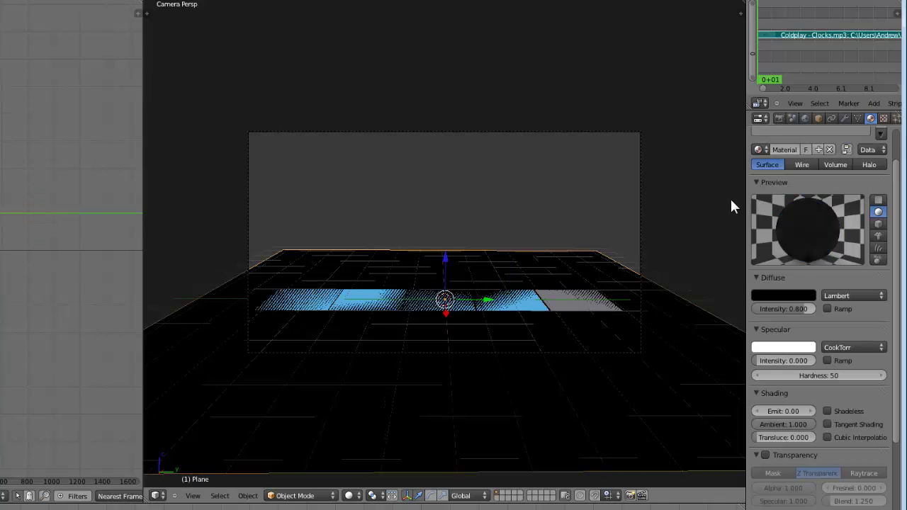
right_click(585, 310)
click(759, 150)
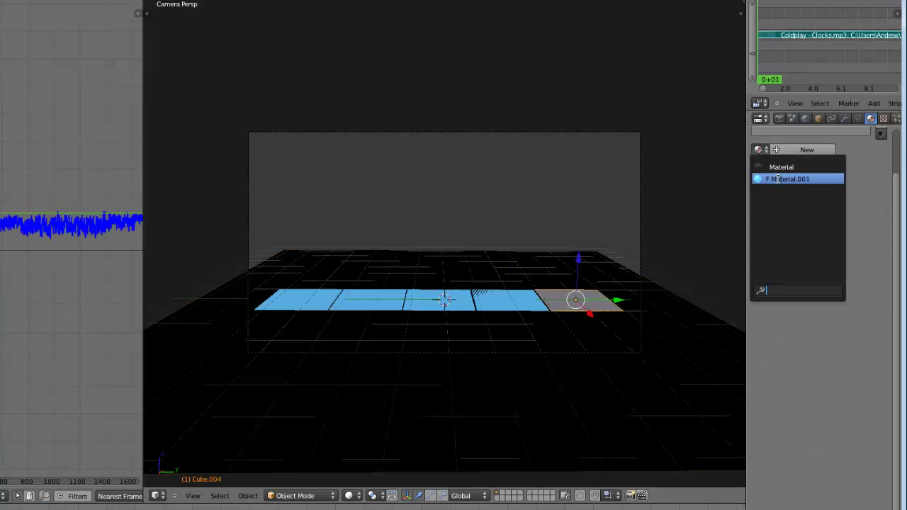
click(783, 179)
right_click(285, 301)
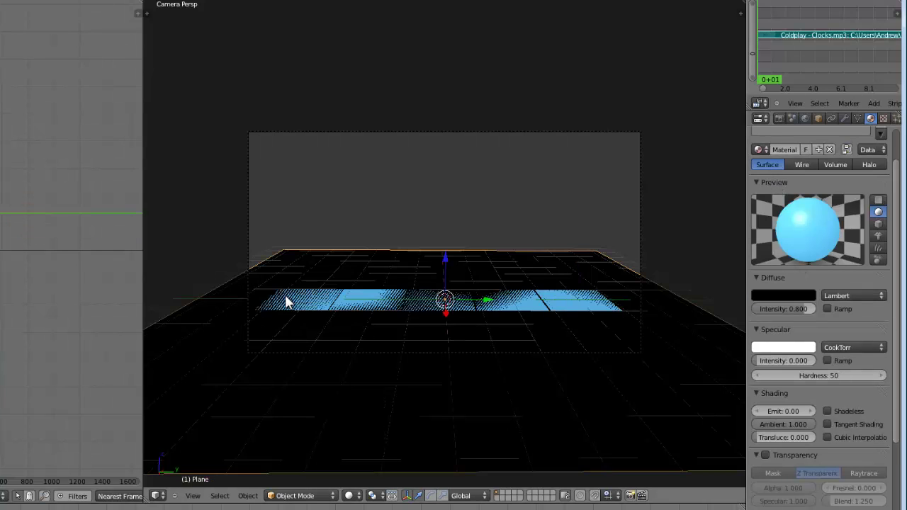
right_click(339, 302)
right_click(326, 308)
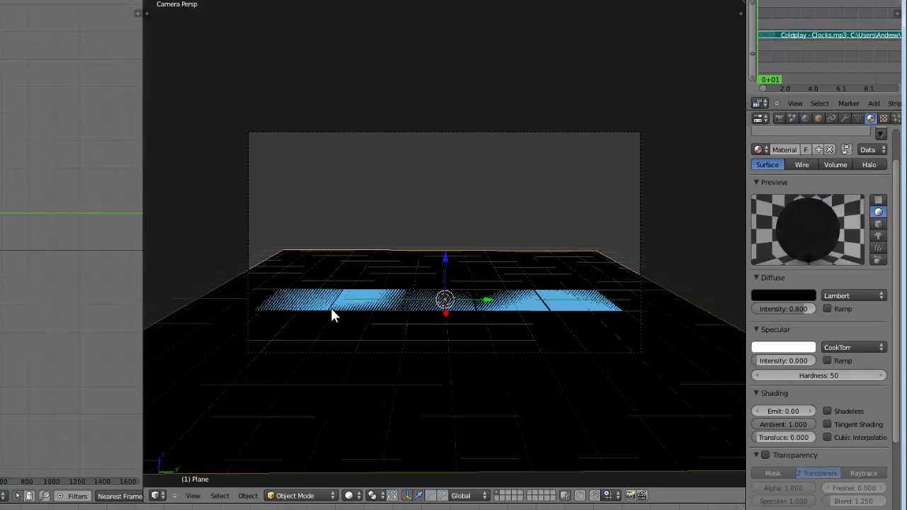
right_click(324, 308)
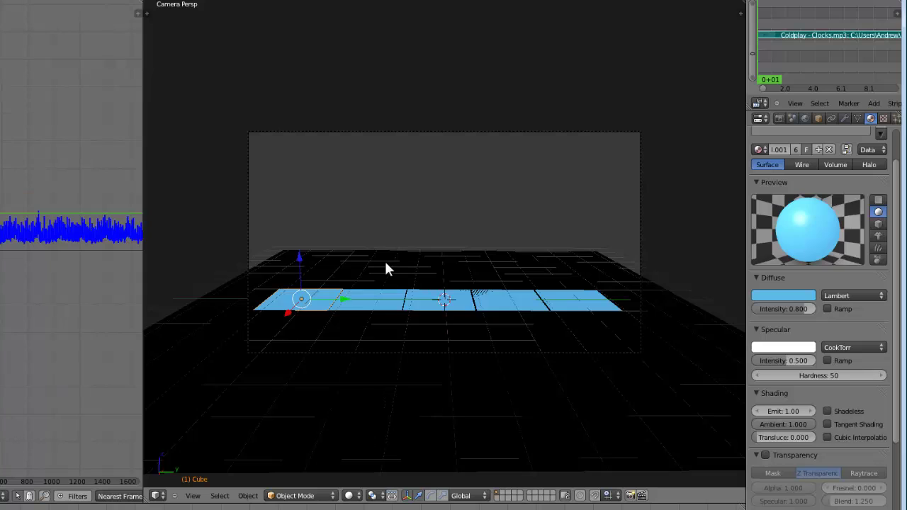
- Check the render output: PNG, 1920×1080 at 50%, frames 1–7300, 24 fps
click(780, 119)
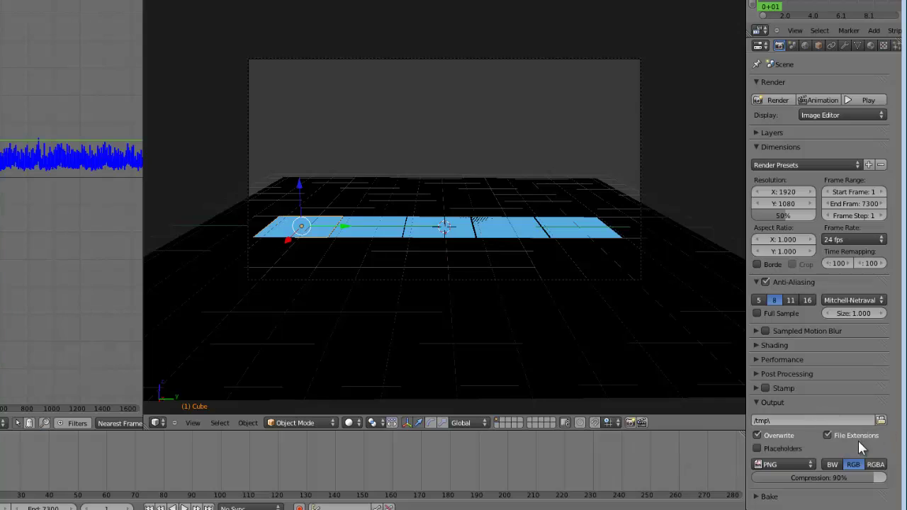
click(782, 471)
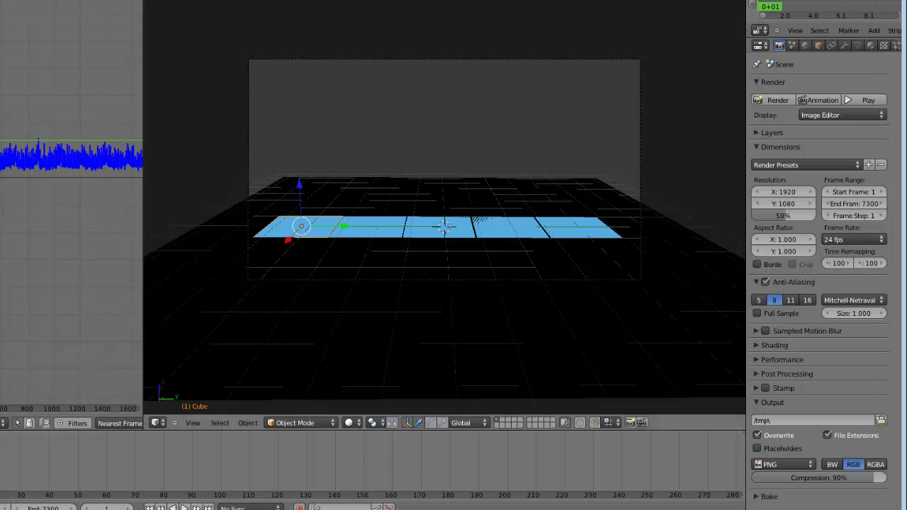
click(791, 465)
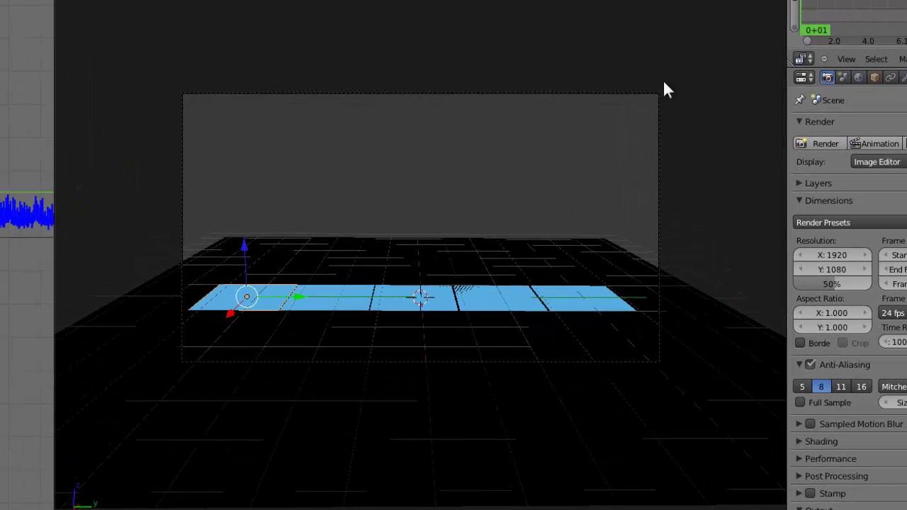
- Make the World horizon and zenith colours both black
click(859, 76)
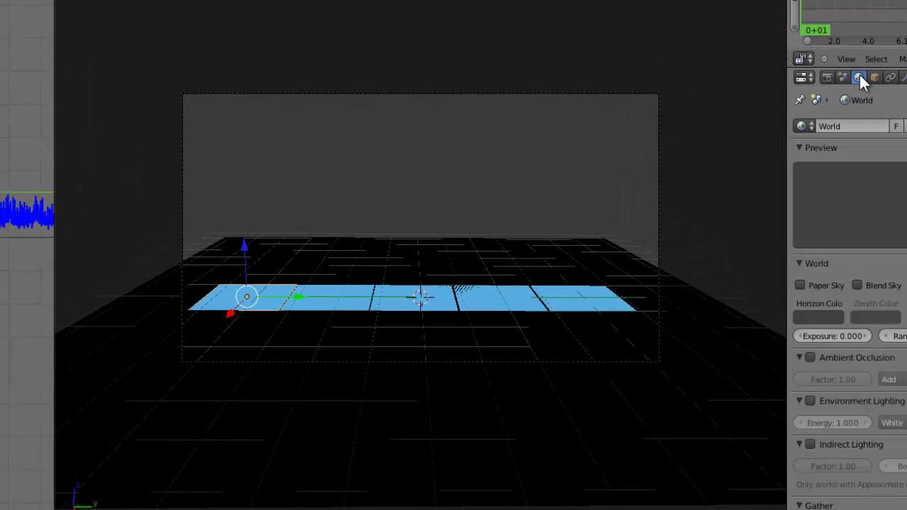
click(838, 318)
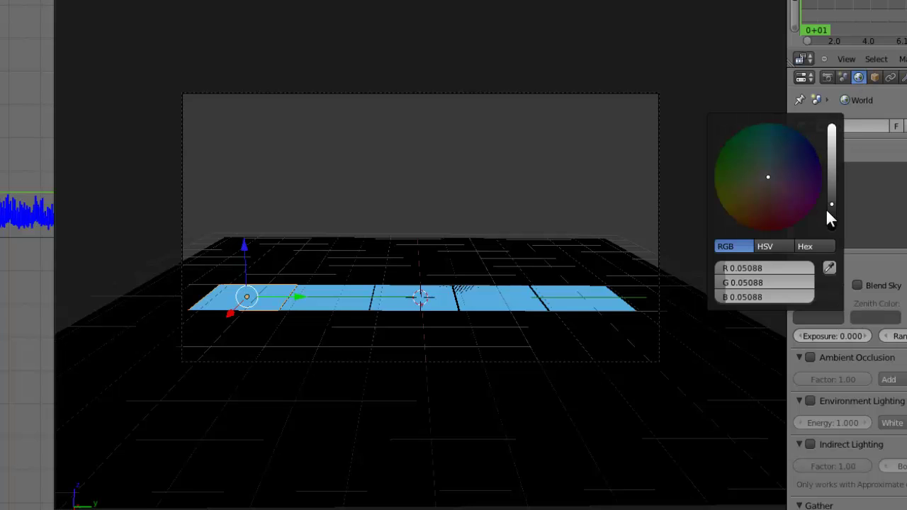
drag(830, 207, 831, 250)
click(875, 316)
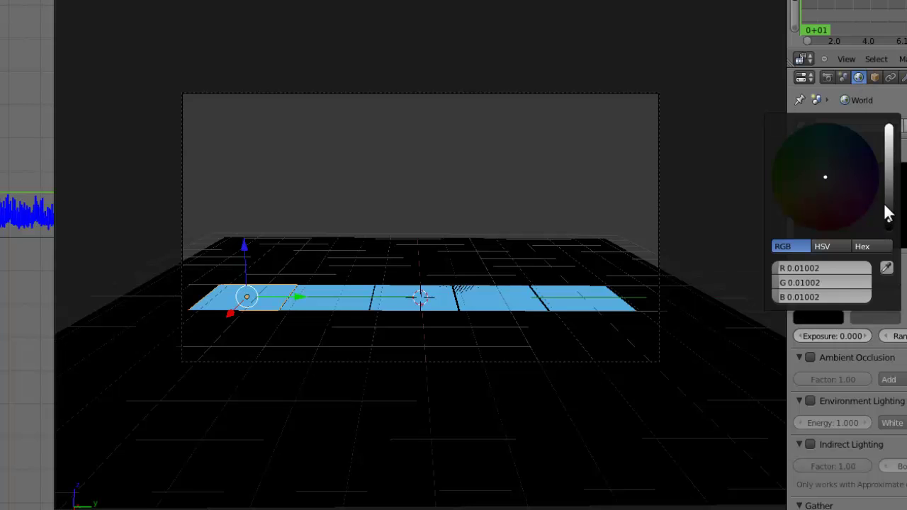
drag(888, 212, 891, 235)
click(897, 317)
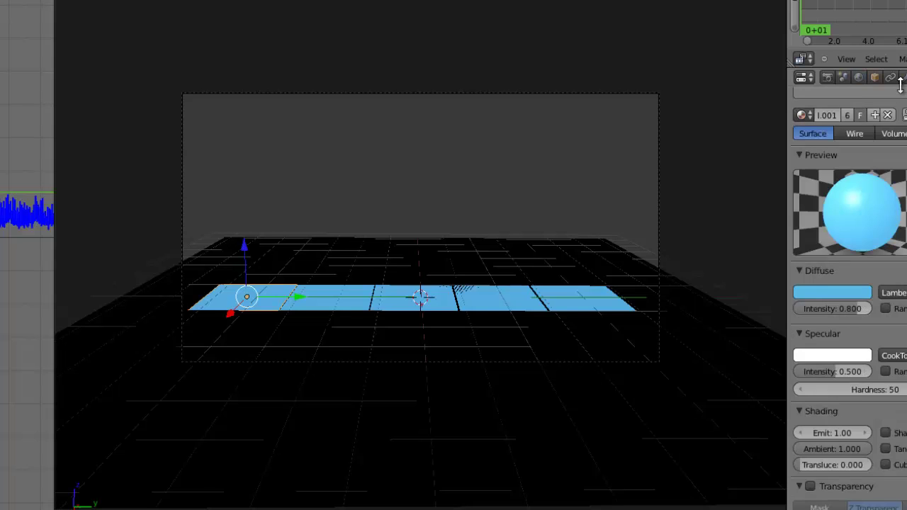
- Render the full animation from the Render settings
click(826, 77)
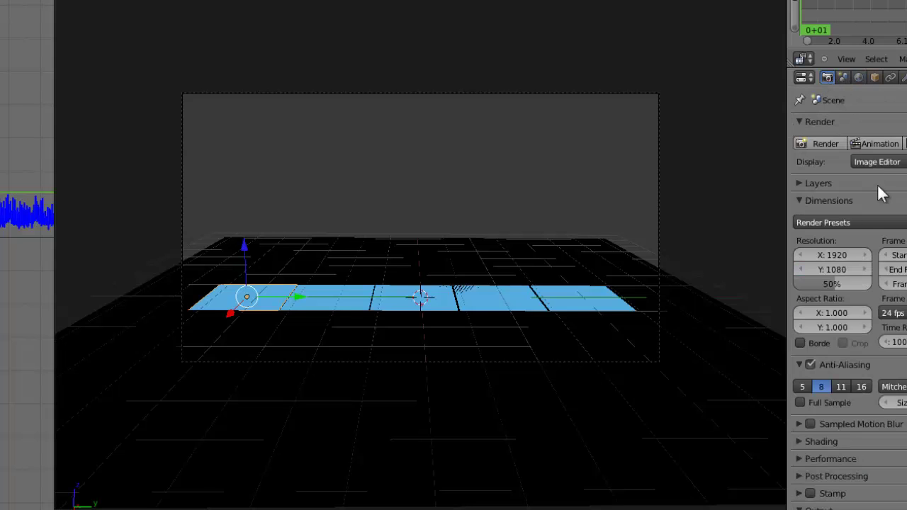
click(879, 144)
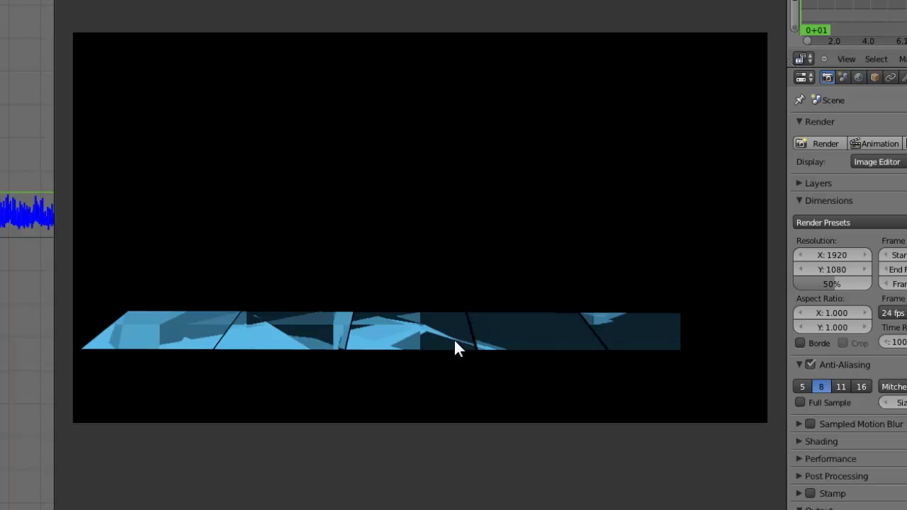